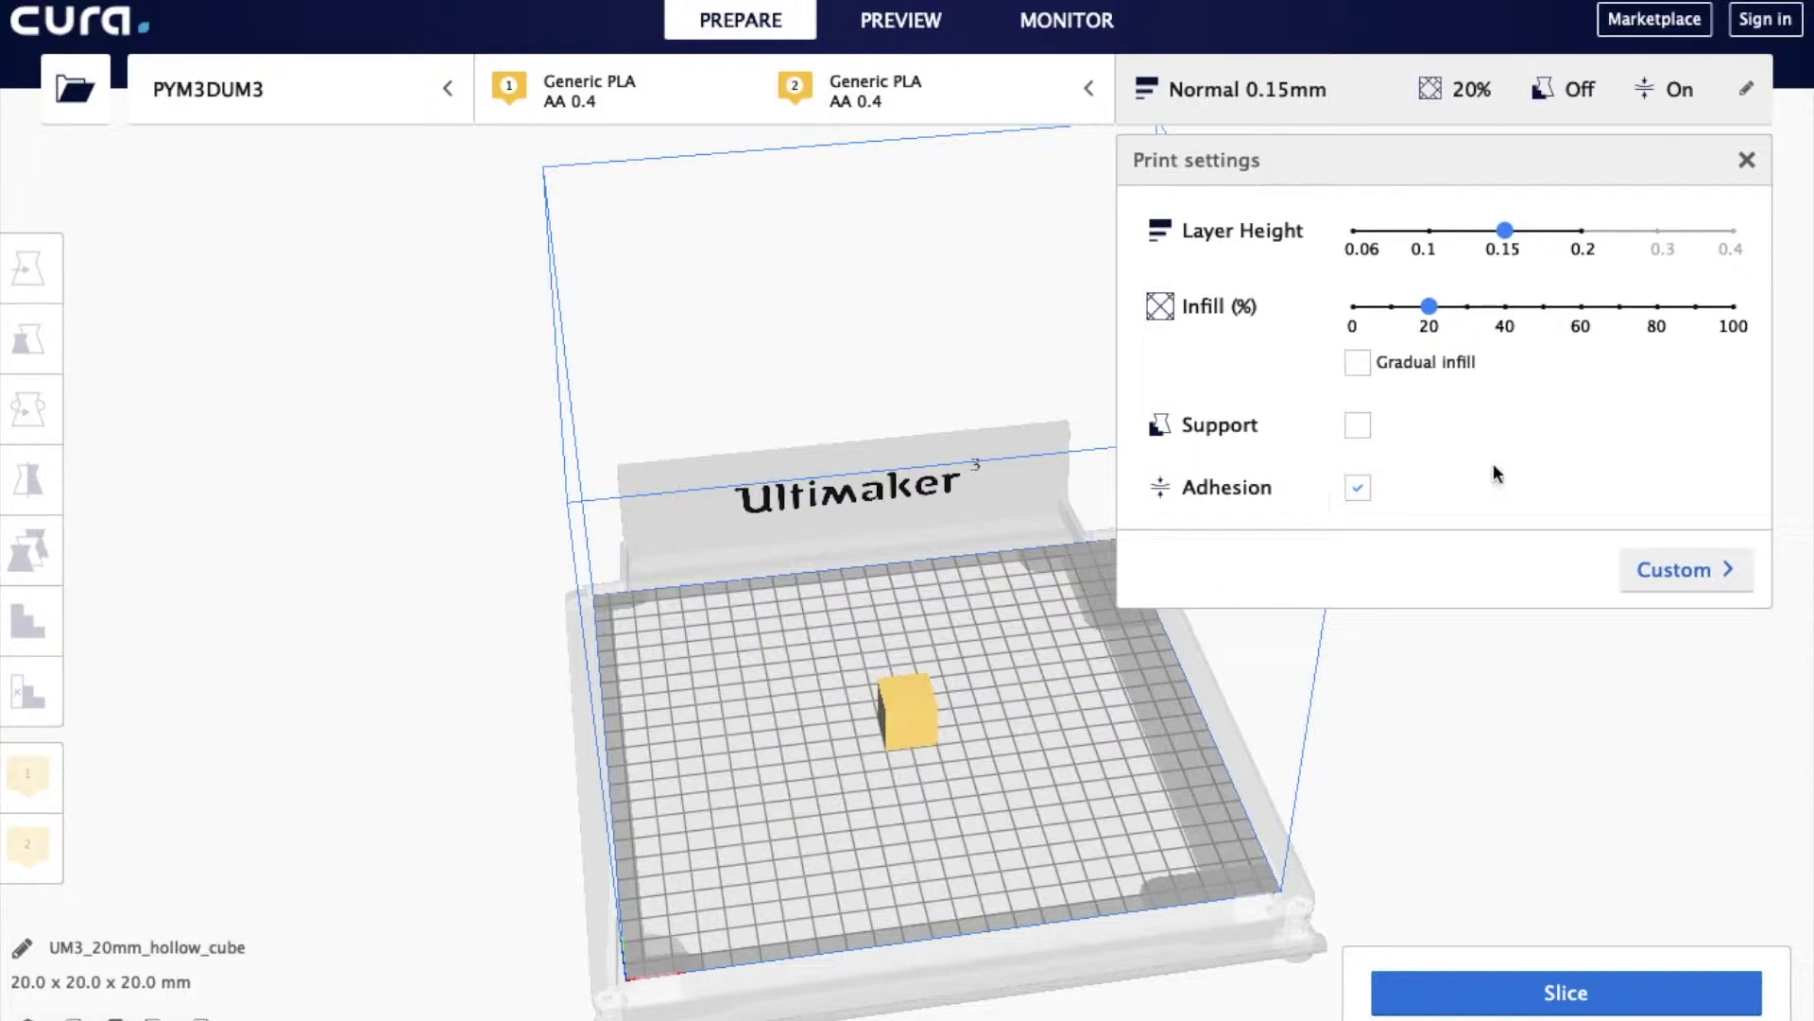
Step: Switch to the custom print settings and make Infill Speed, Wall Speed, Outer Wall Speed and Inner Wall Speed visible in the Speed category
{"action": "left_click", "coordinate": [1676, 569]}
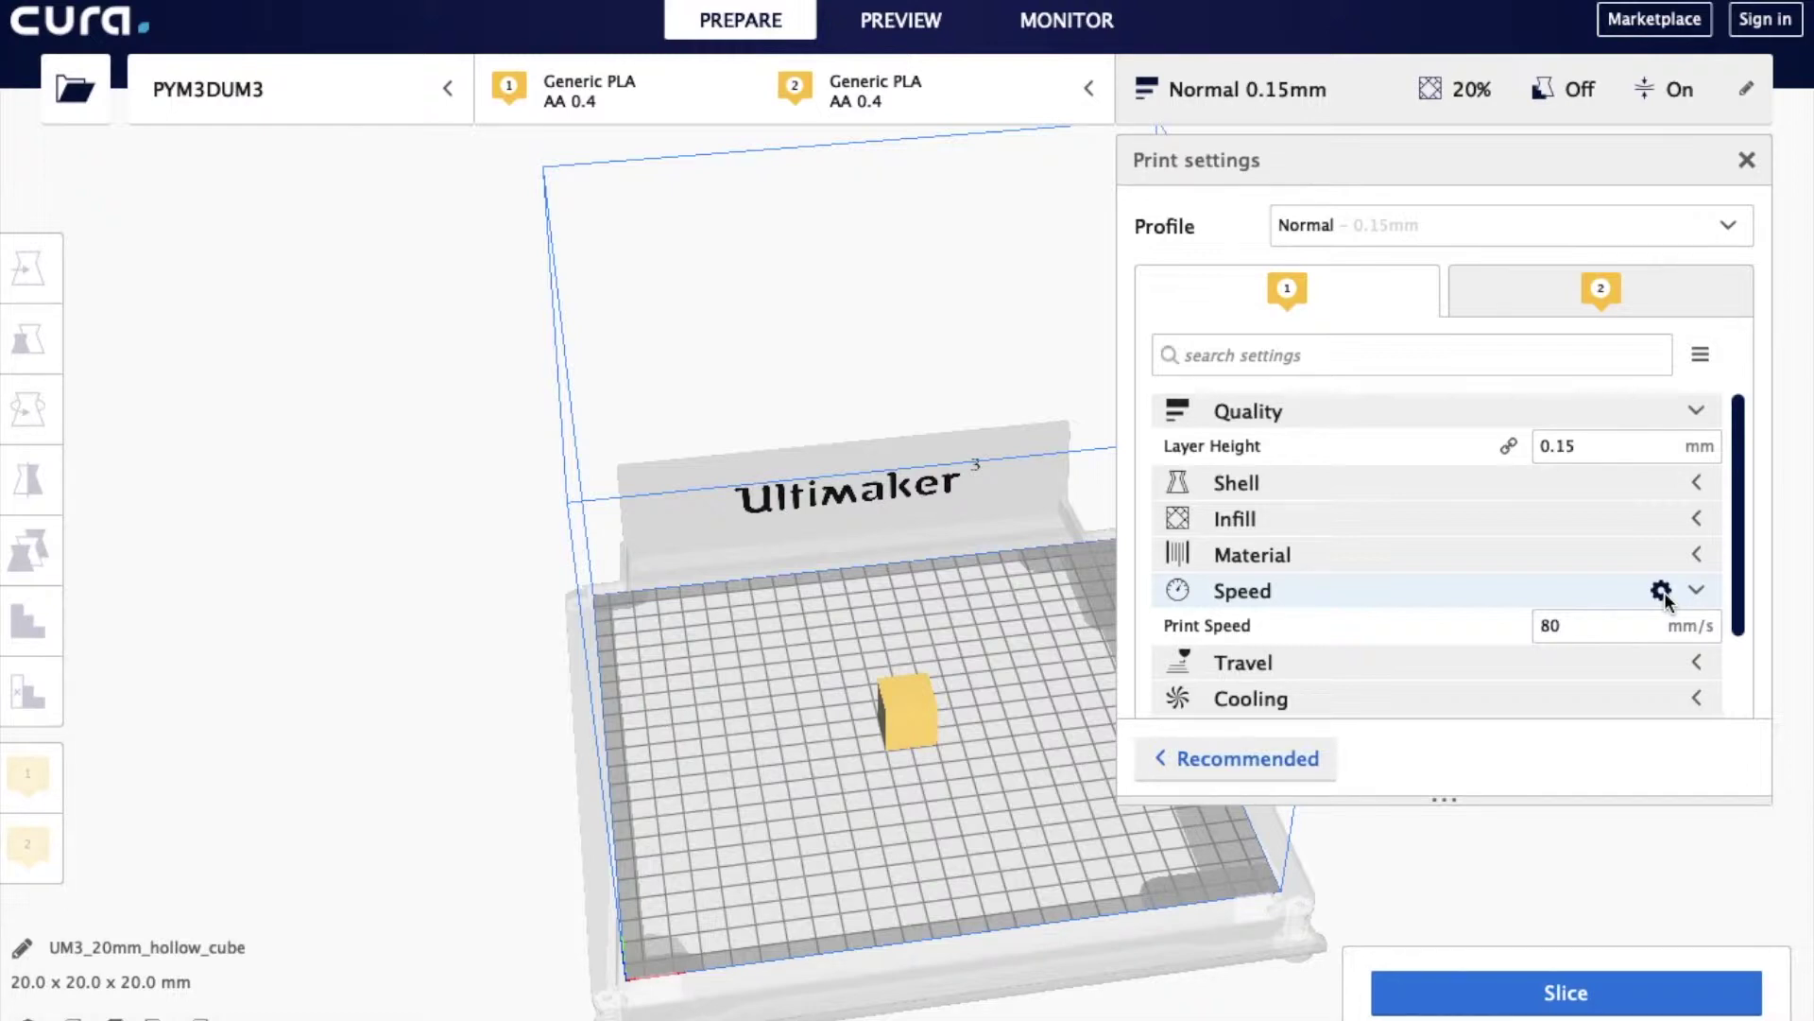
{"action": "left_click", "coordinate": [1662, 591]}
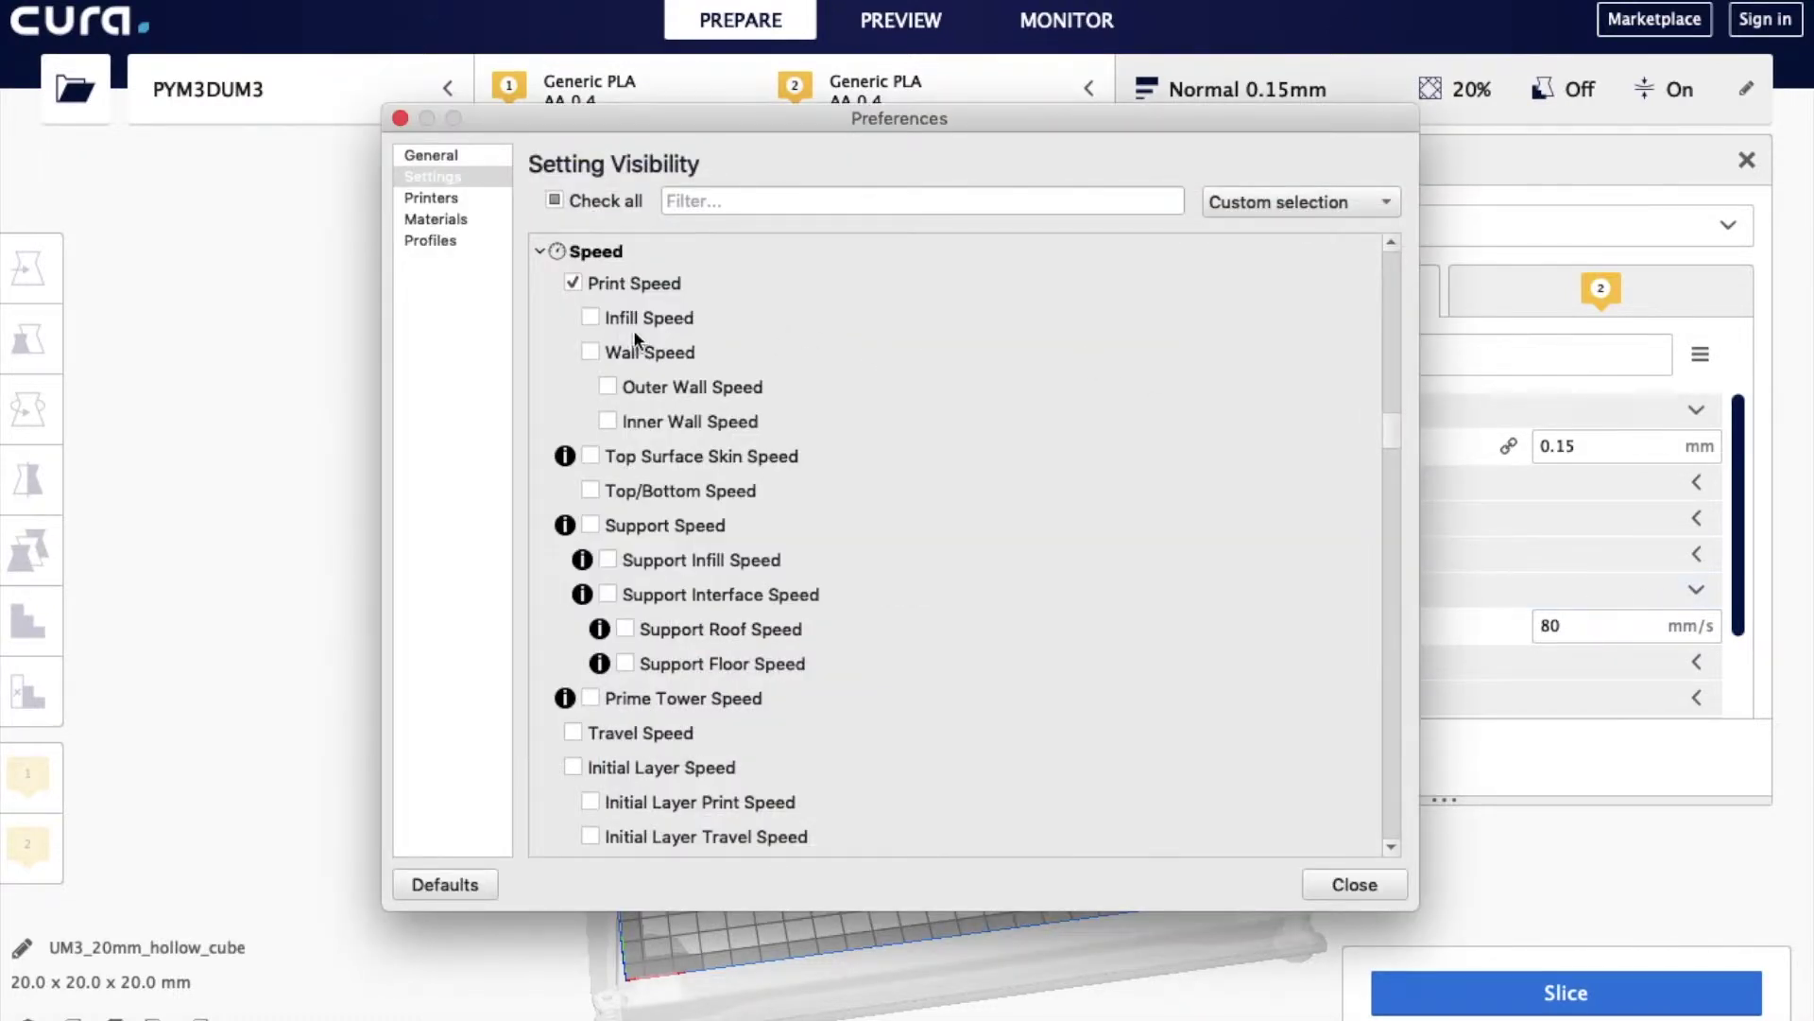
{"action": "left_click", "coordinate": [591, 317]}
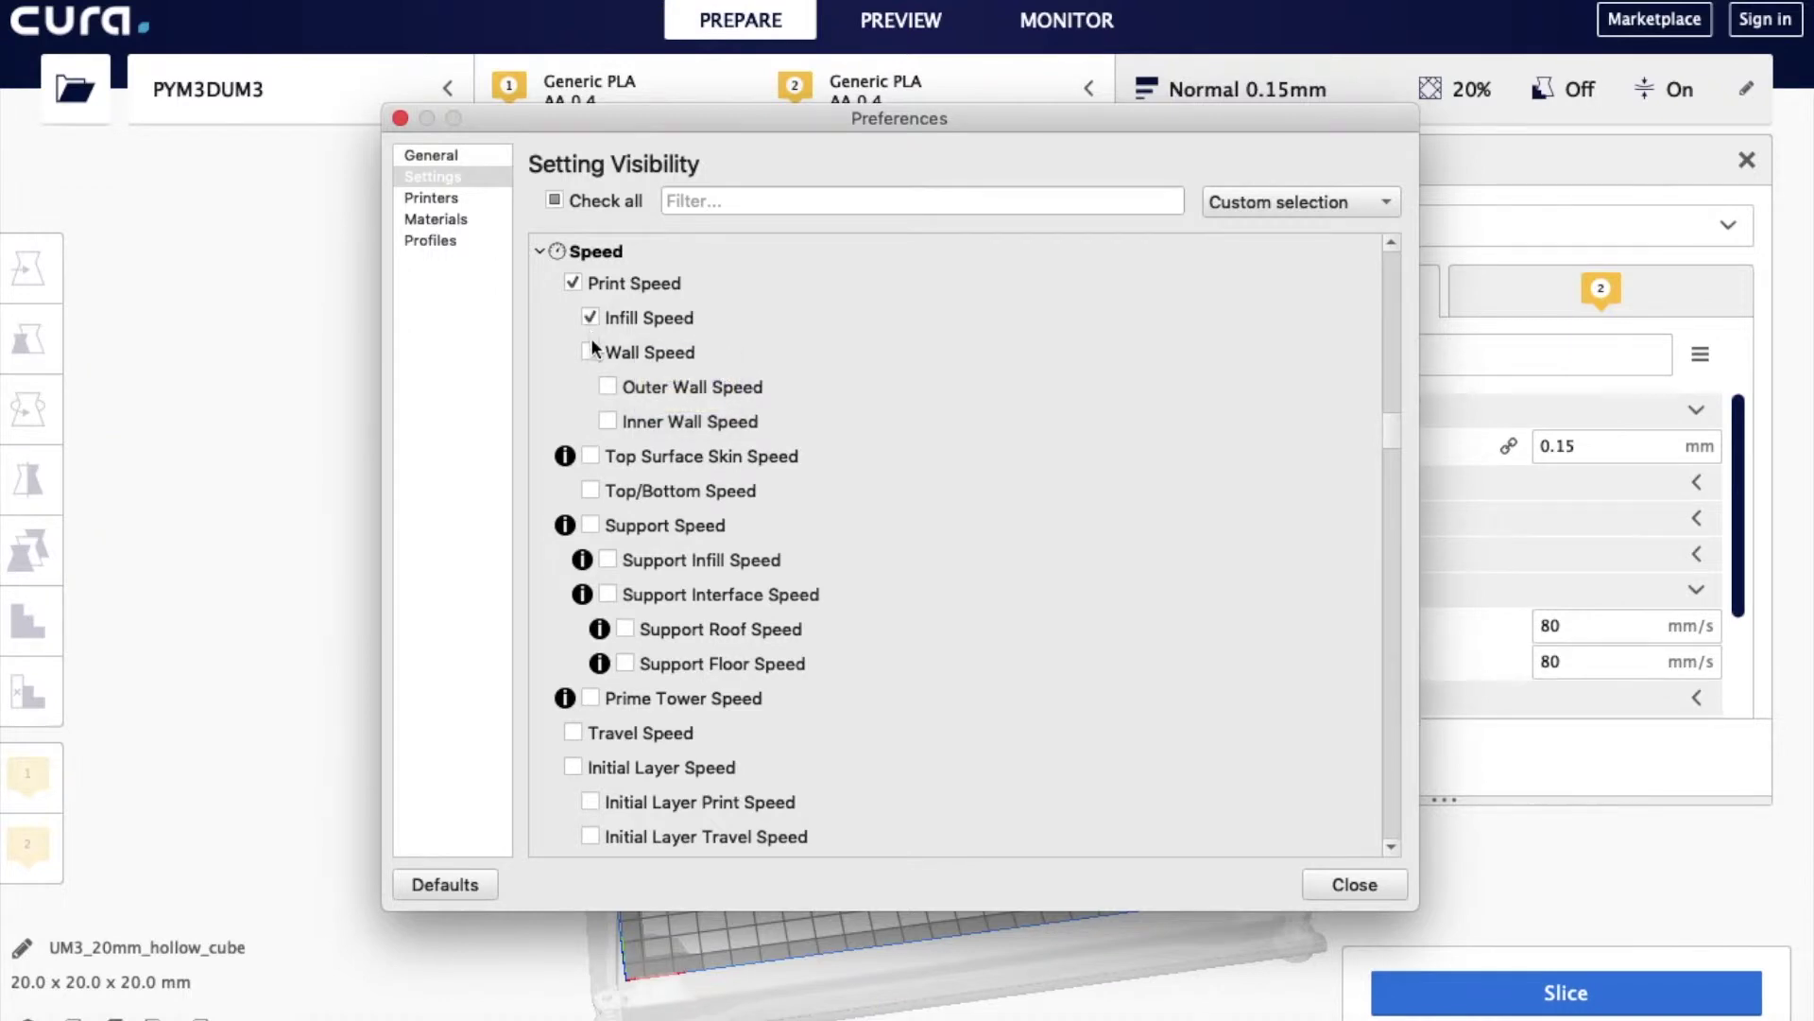
{"action": "left_click", "coordinate": [590, 352]}
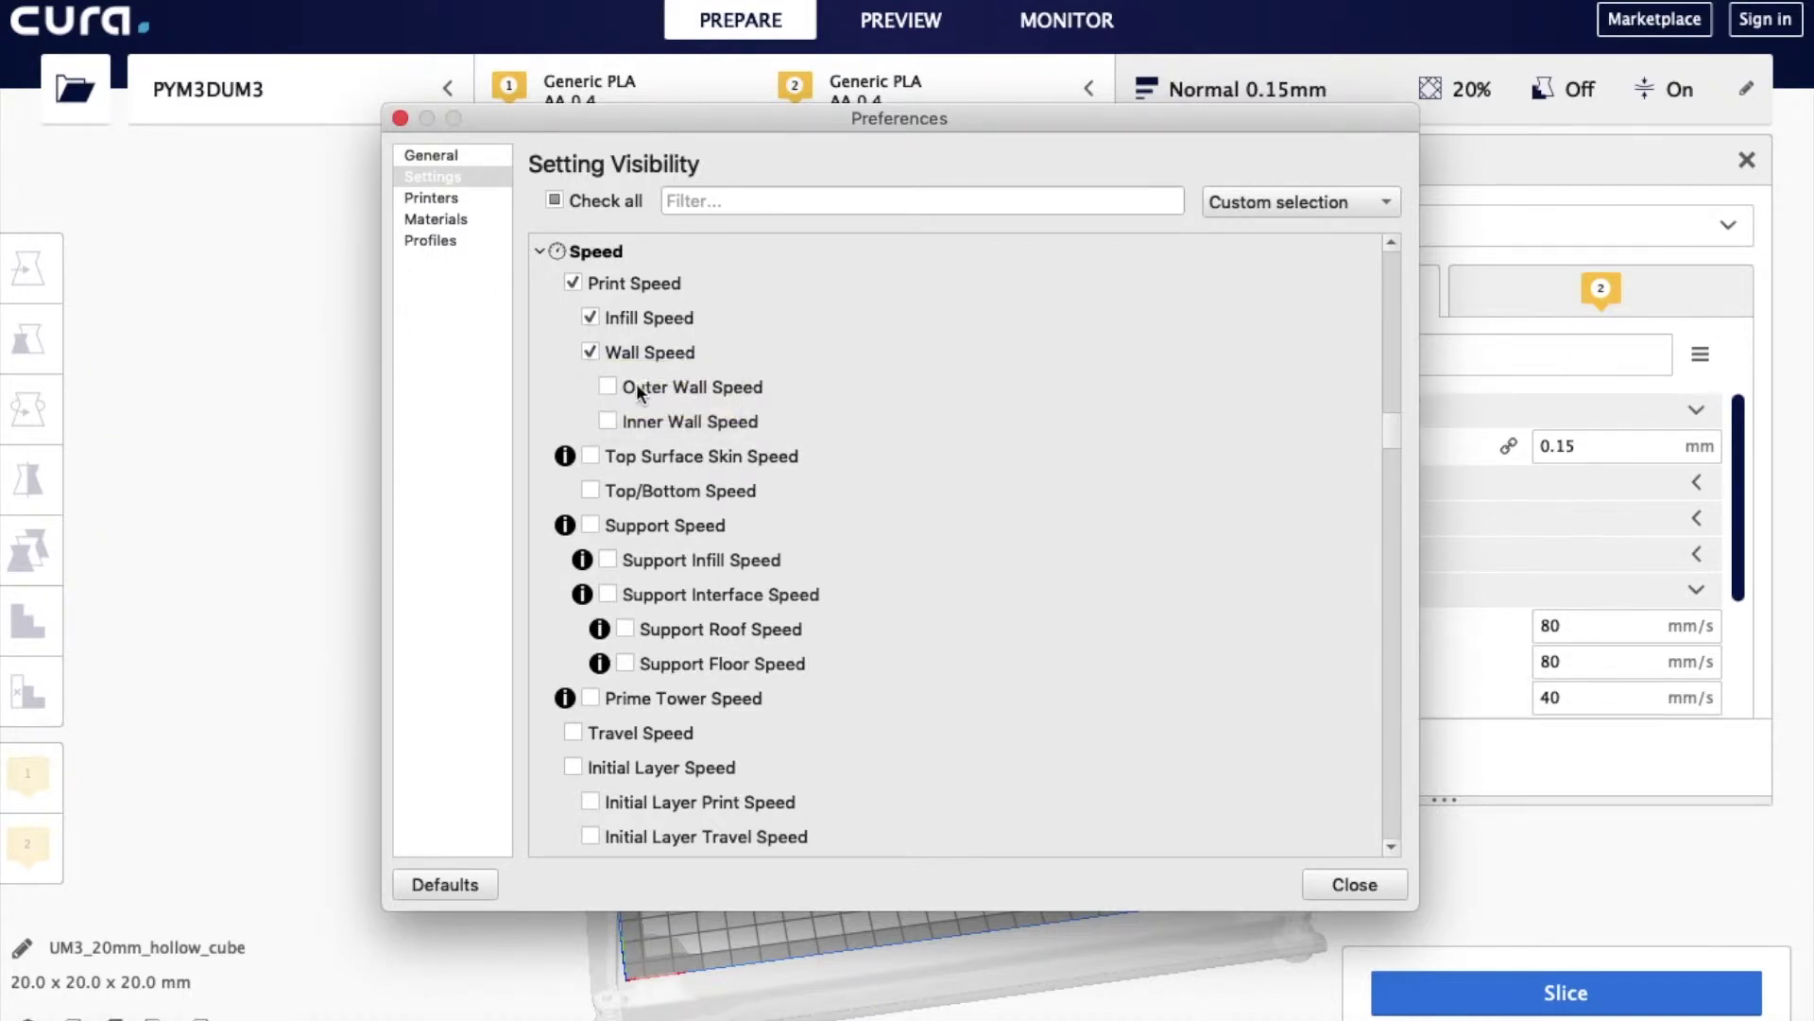
{"action": "left_click", "coordinate": [608, 387]}
{"action": "left_click", "coordinate": [607, 422]}
Step: Filter the setting visibility list by "jerk" and show Print, Infill, Wall, Outer Wall and Inner Wall Jerk
{"action": "left_click", "coordinate": [750, 202]}
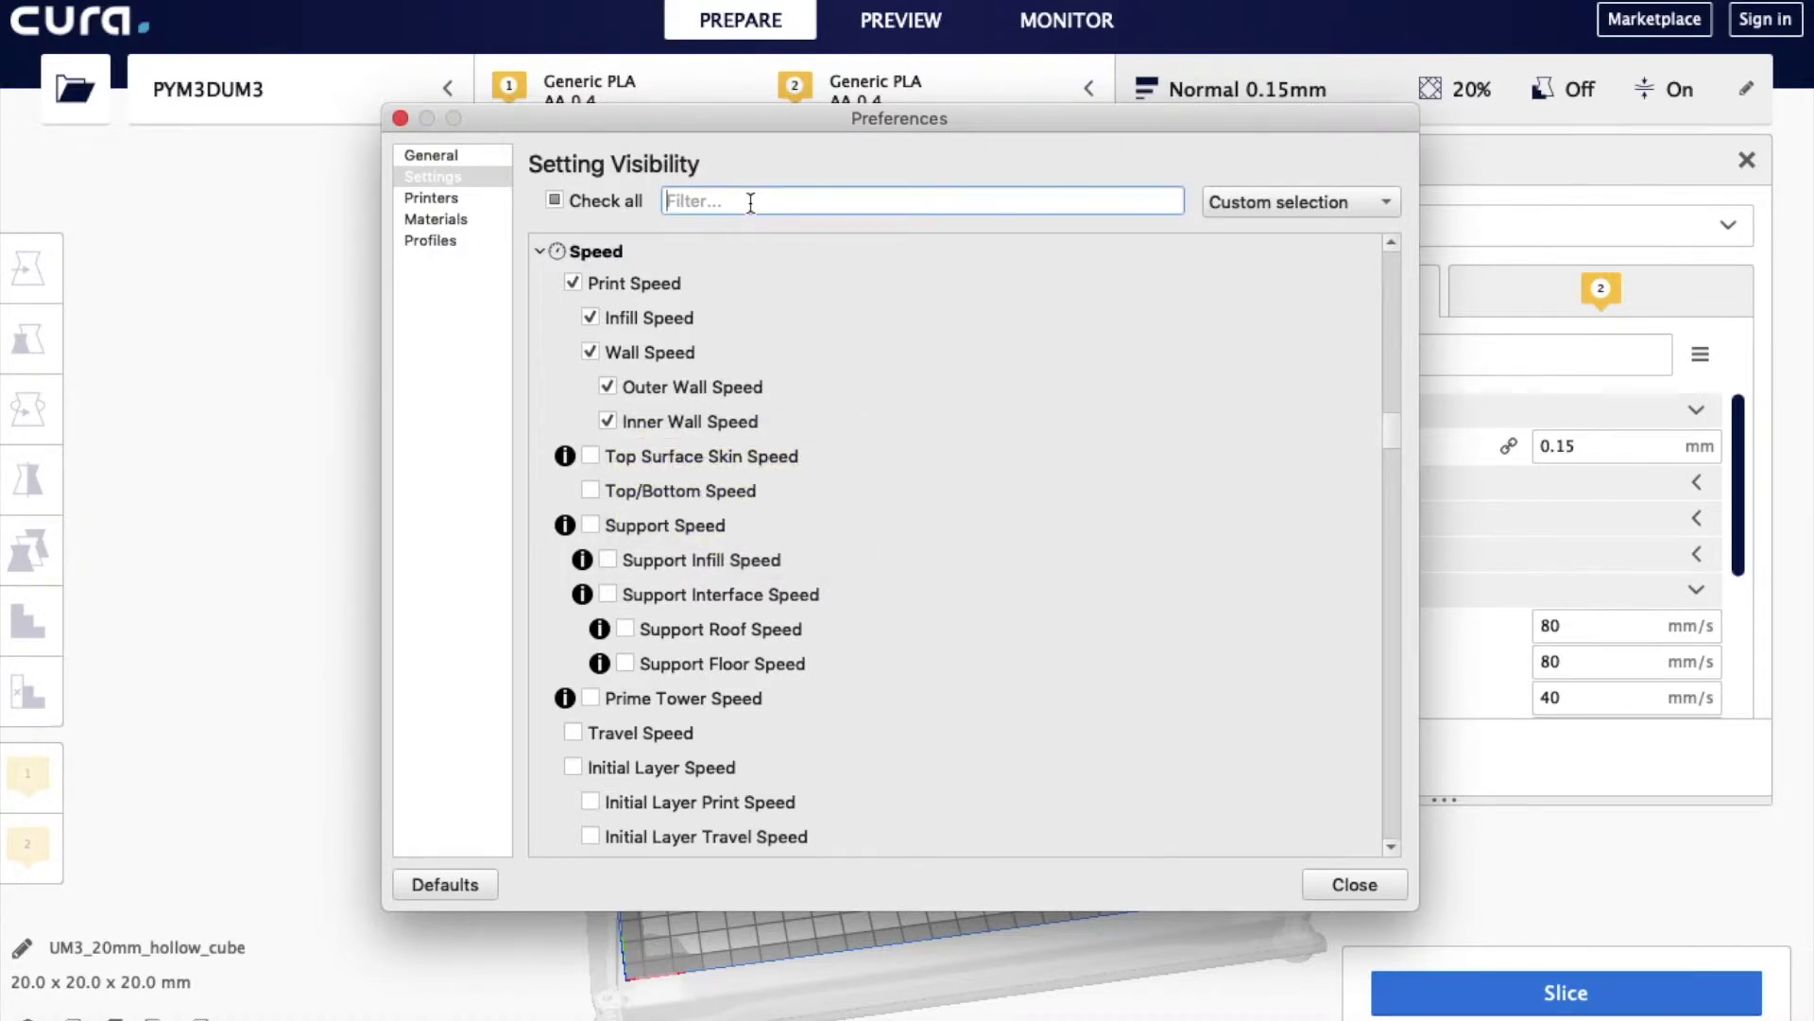
{"action": "type", "text": "jerk"}
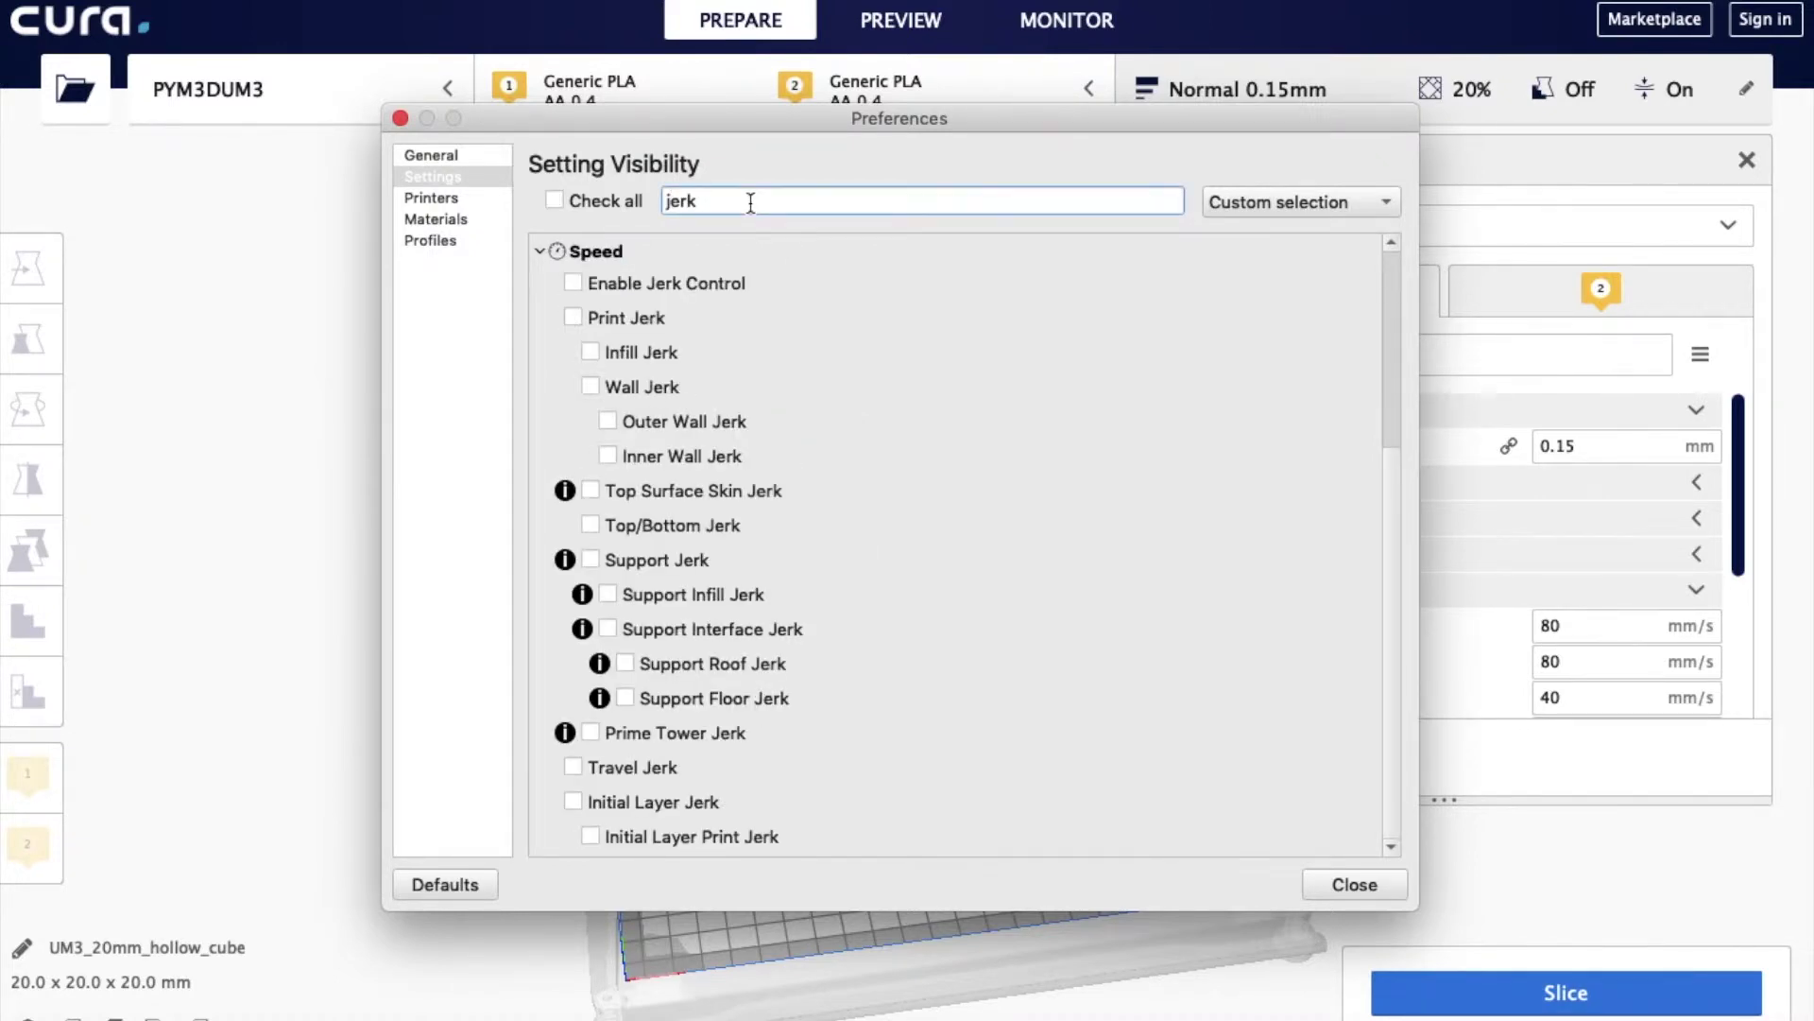
{"action": "left_click", "coordinate": [573, 316]}
{"action": "left_click", "coordinate": [597, 352]}
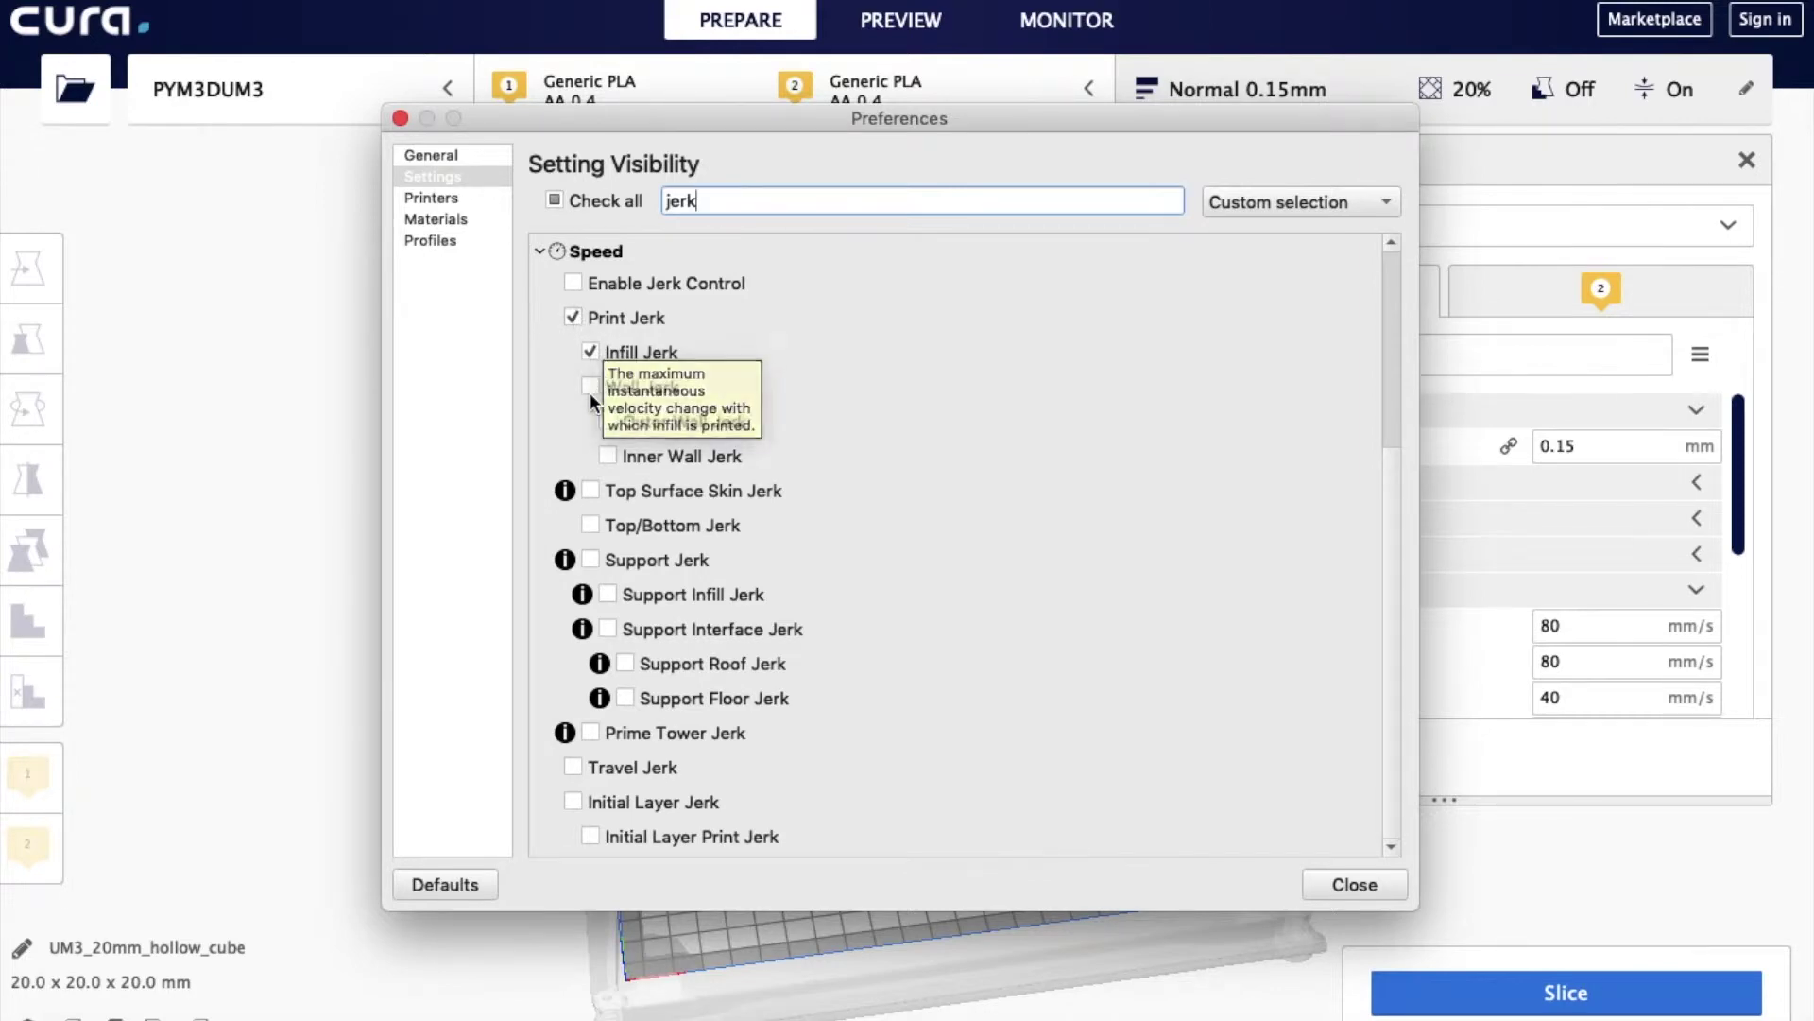
{"action": "left_click", "coordinate": [594, 387]}
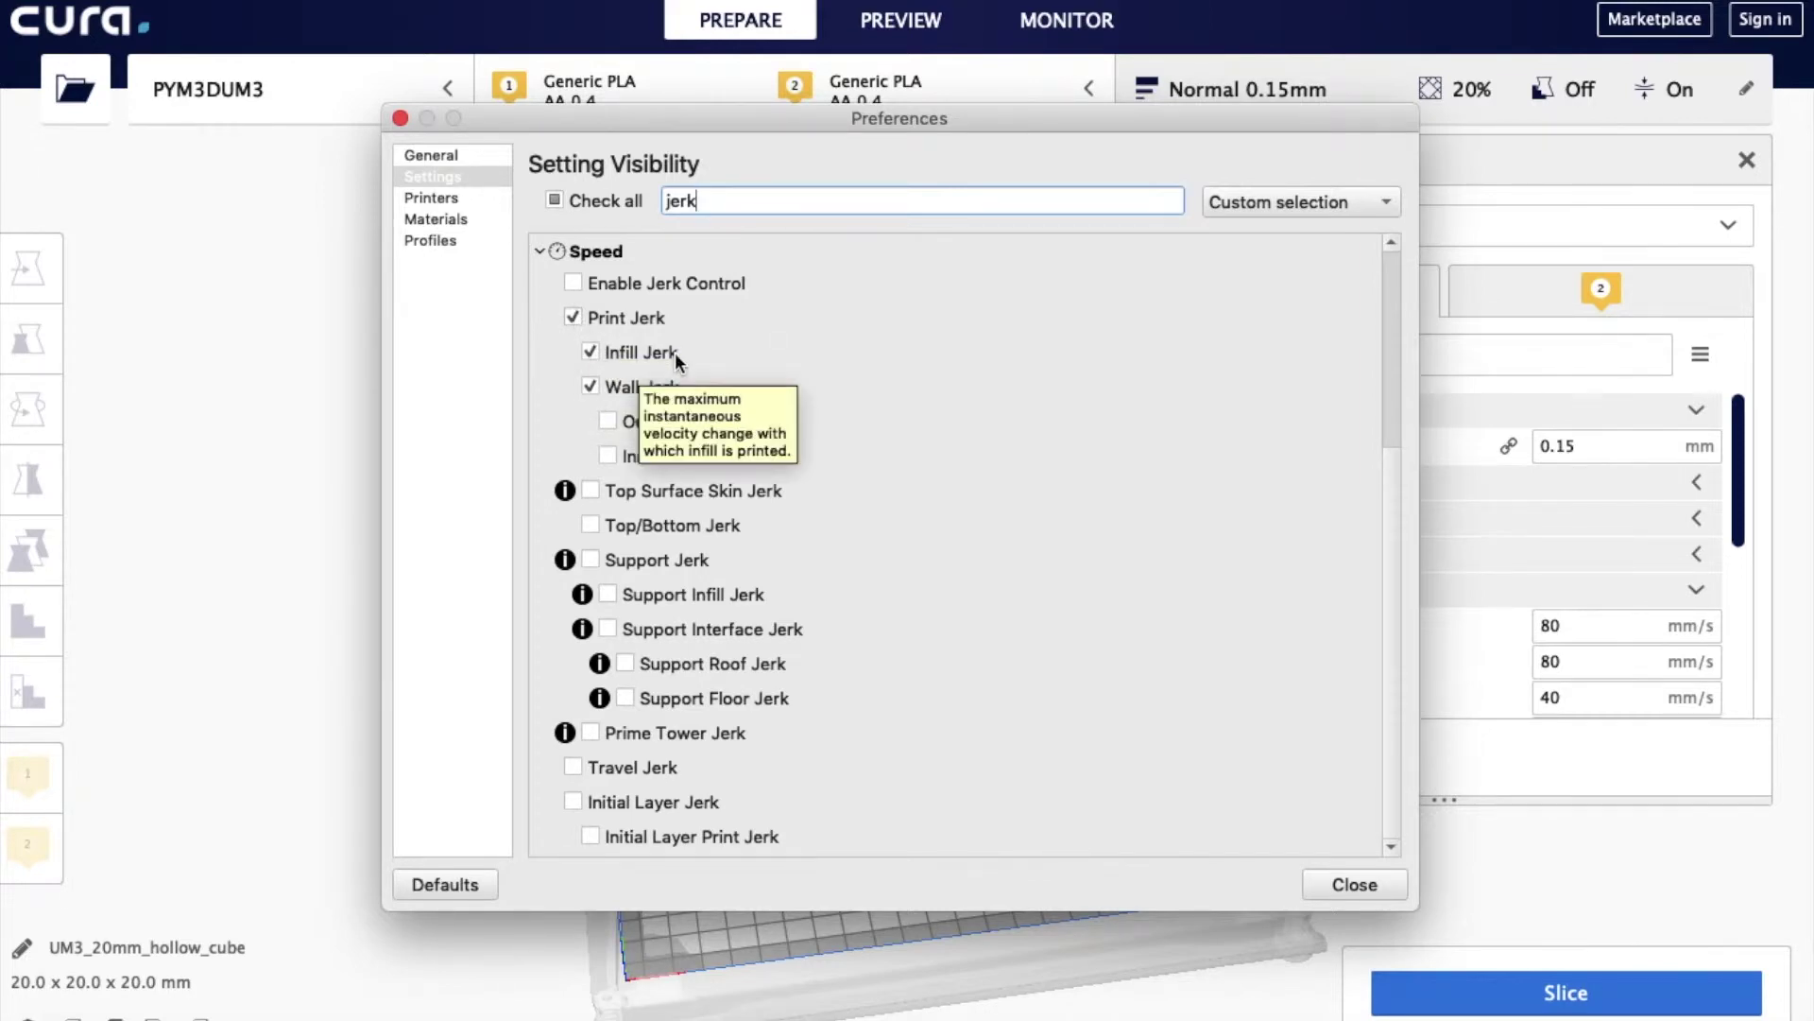
{"action": "left_click", "coordinate": [609, 421]}
{"action": "left_click", "coordinate": [610, 456]}
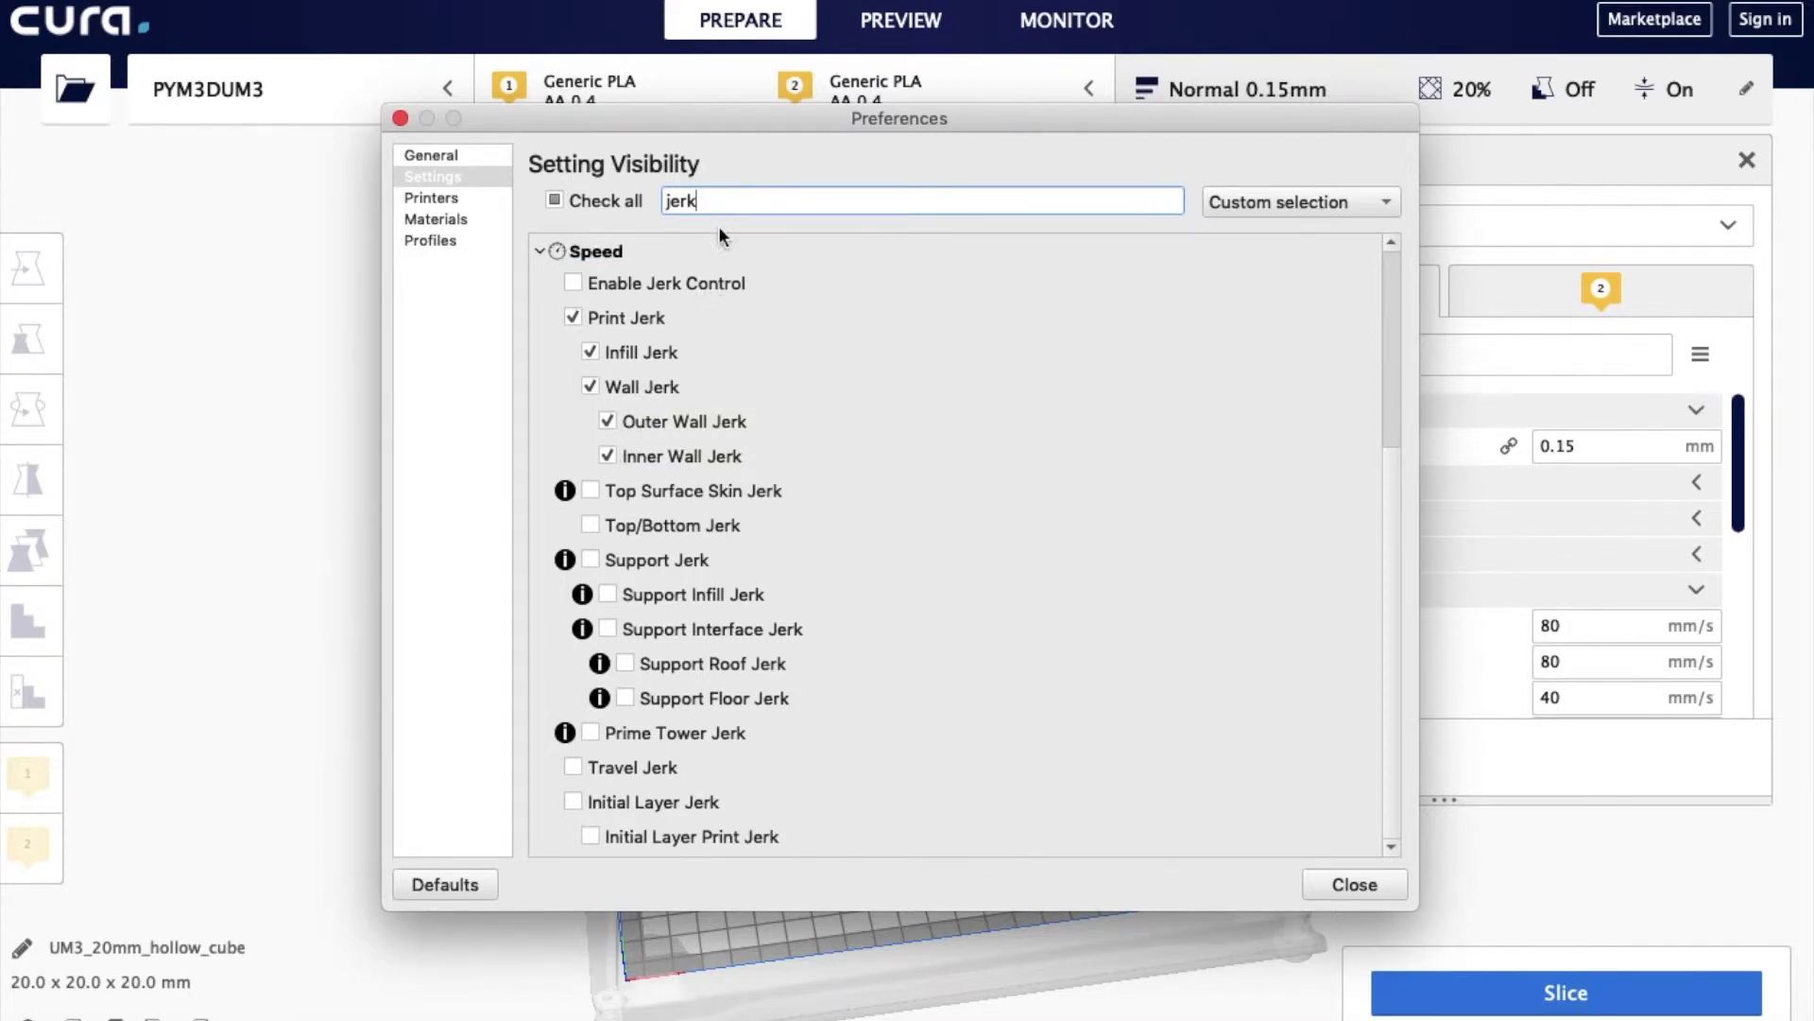
Step: Filter the visibility list by "acc" and show Print, Infill, Wall, Outer Wall and Inner Wall Acceleration
{"action": "type", "text": "acc"}
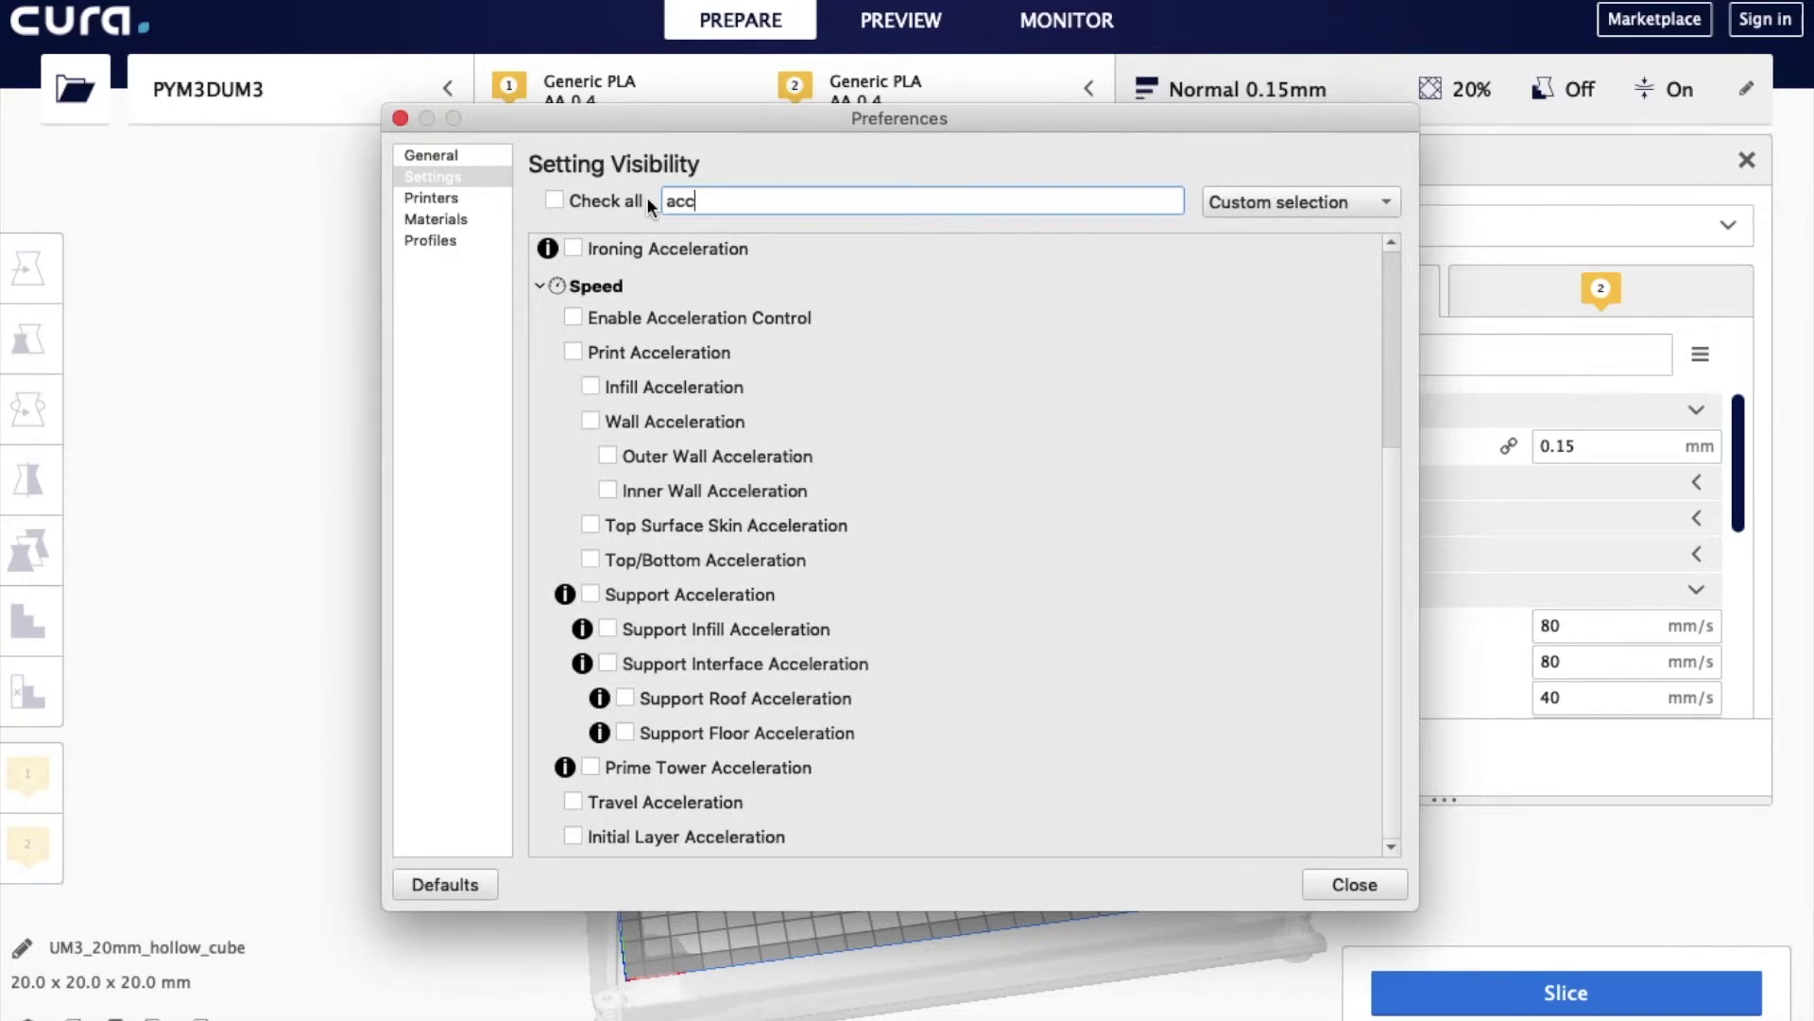
{"action": "left_click", "coordinate": [573, 351]}
{"action": "left_click", "coordinate": [591, 386]}
{"action": "left_click", "coordinate": [590, 421]}
{"action": "left_click", "coordinate": [609, 455]}
{"action": "left_click", "coordinate": [609, 487]}
Step: Filter the visibility list by "outer", show the Outer Before Inner Walls setting, and close the preferences
{"action": "key", "text": "super+a"}
{"action": "type", "text": "outer"}
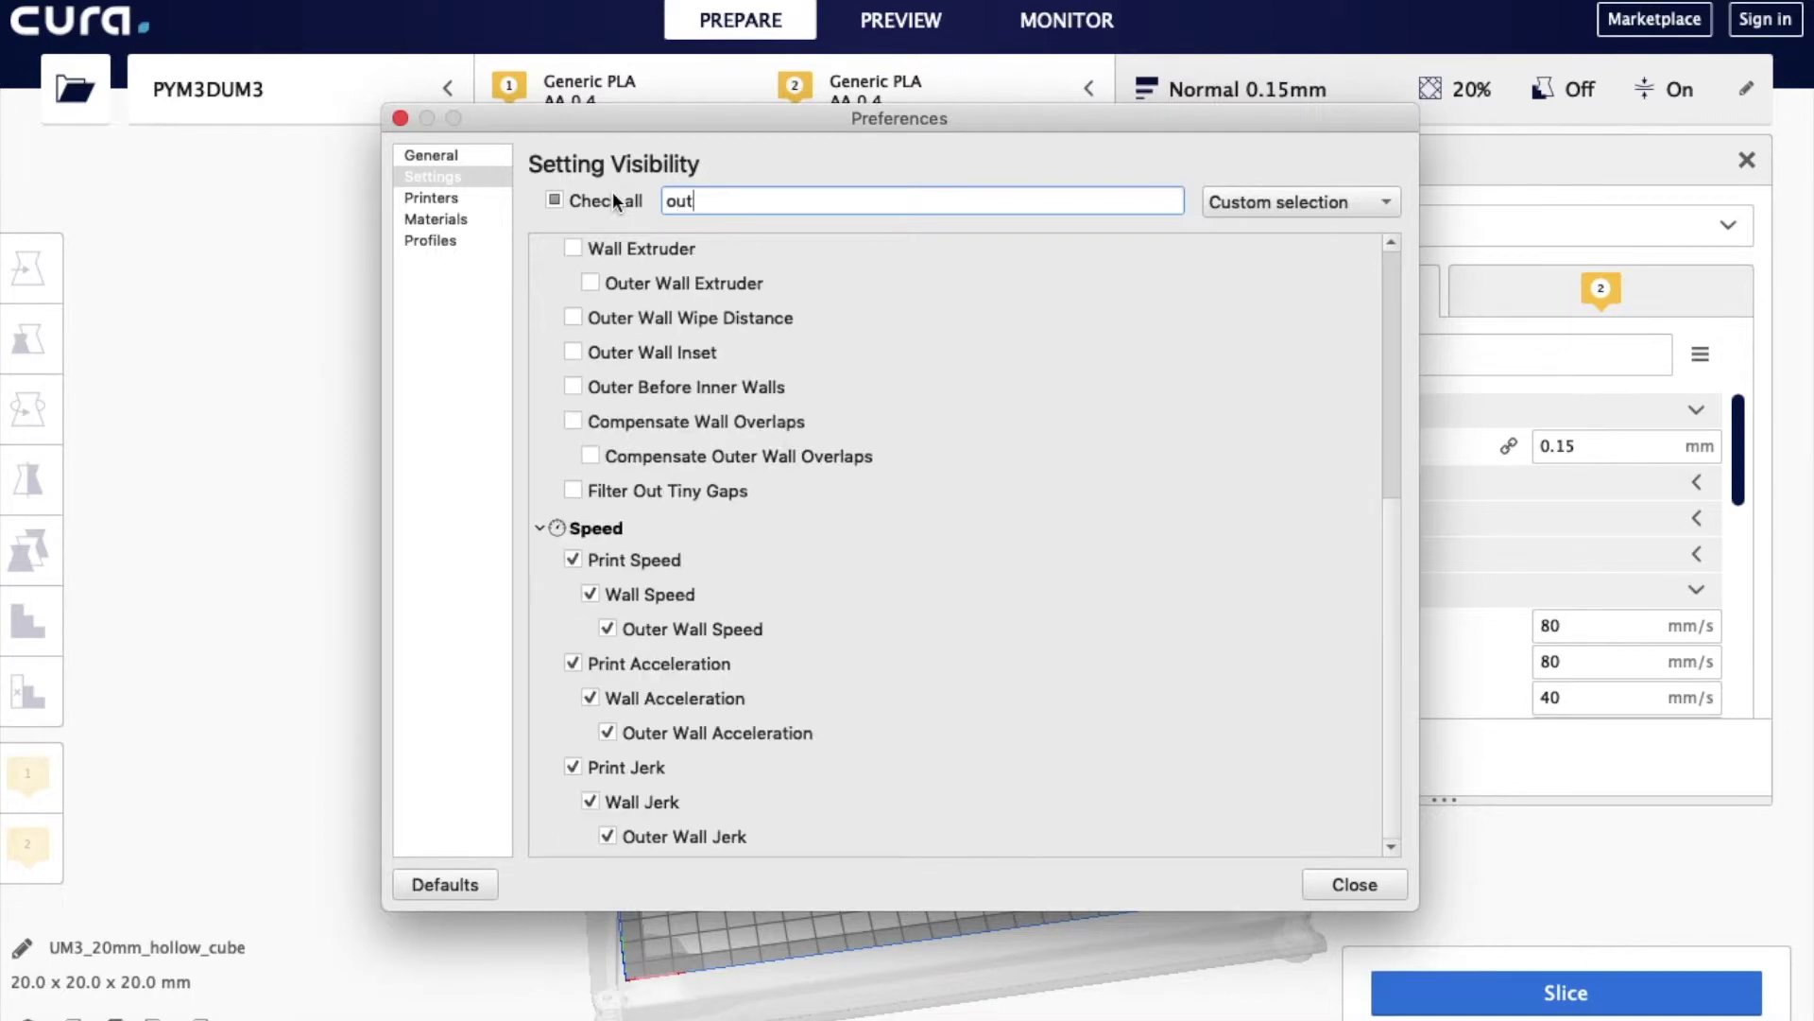
{"action": "left_click", "coordinate": [572, 387]}
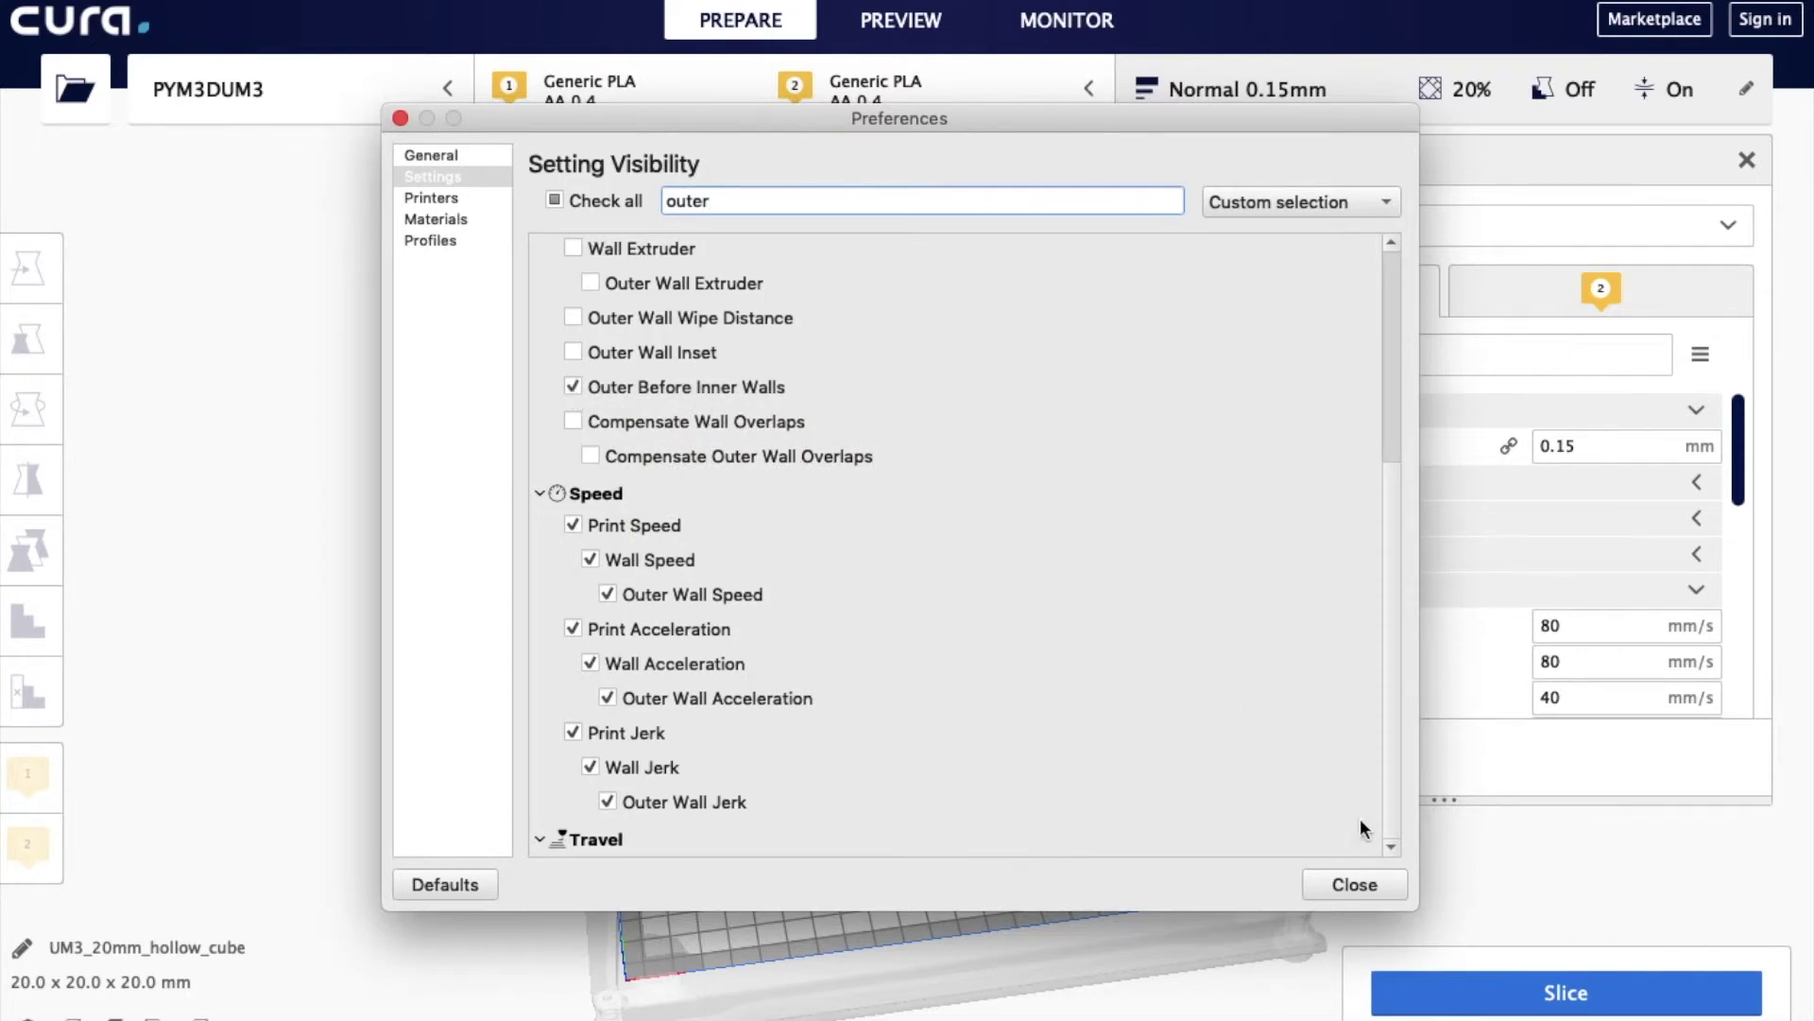
{"action": "left_click", "coordinate": [1357, 881]}
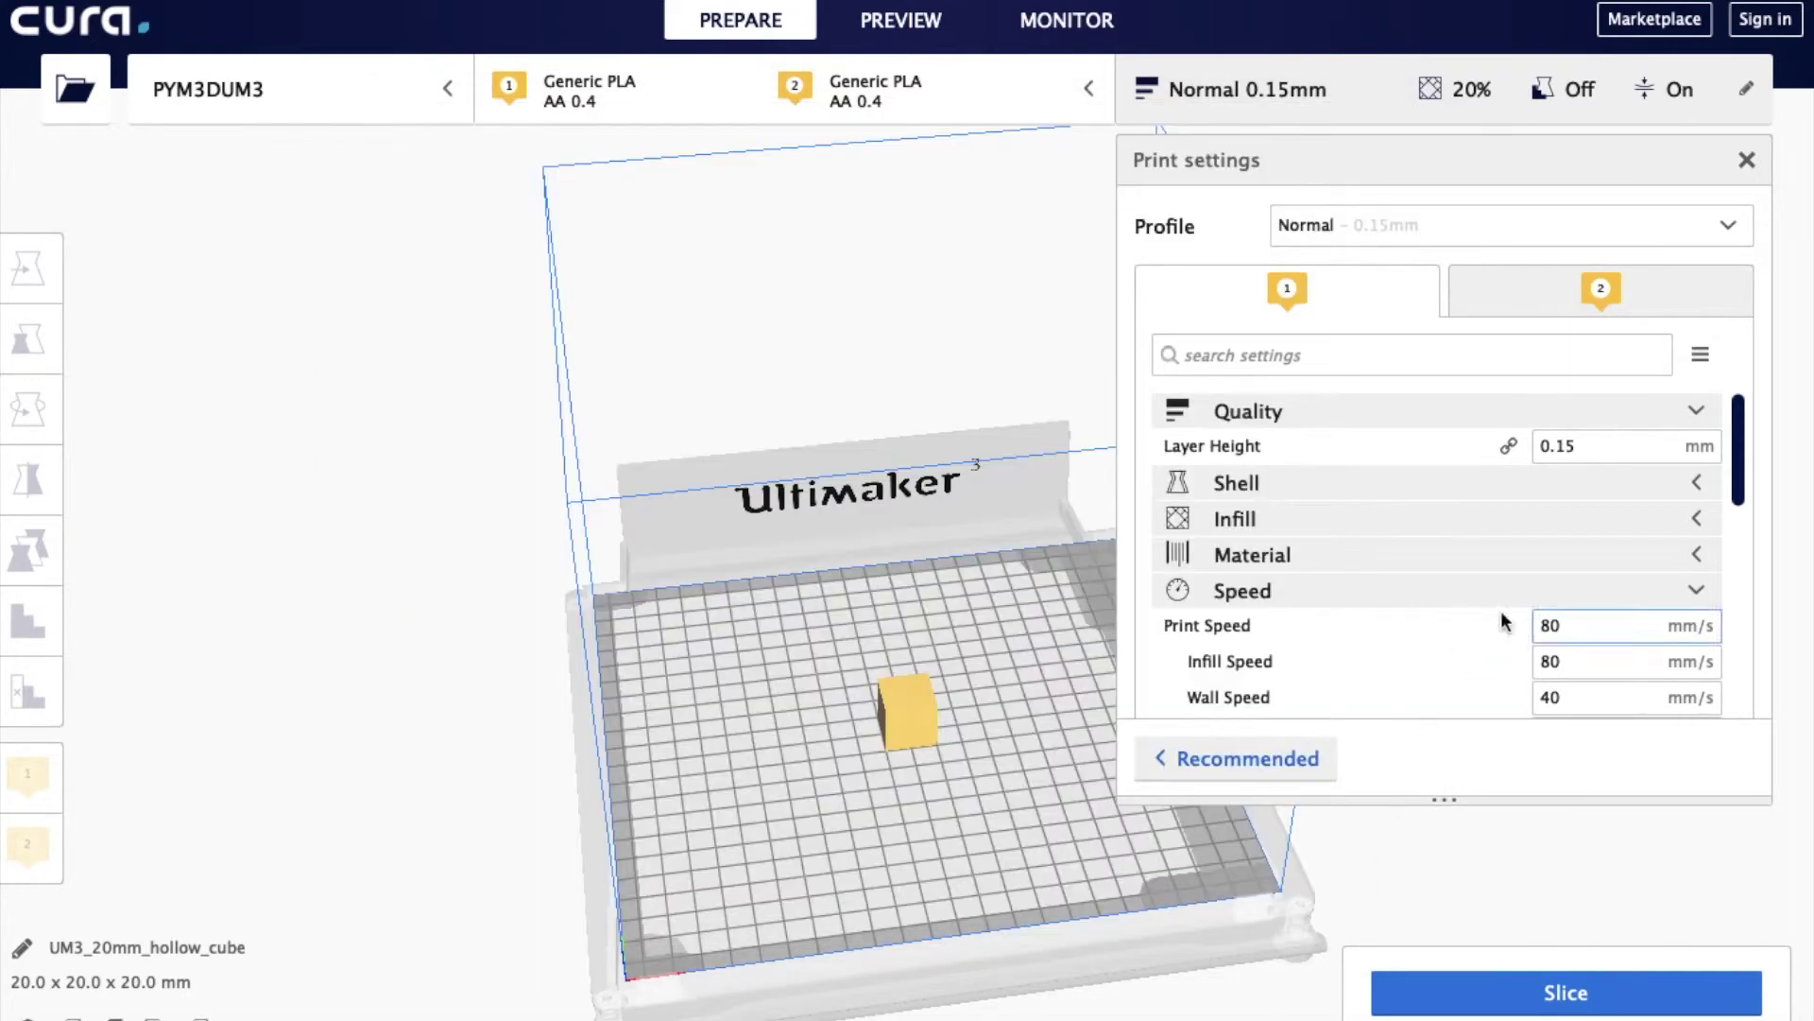
Step: Set the Print Speed for extruder 1 to 35 mm/s
{"action": "scroll", "coordinate": [1542, 539], "scroll_direction": "down", "scroll_amount": 3}
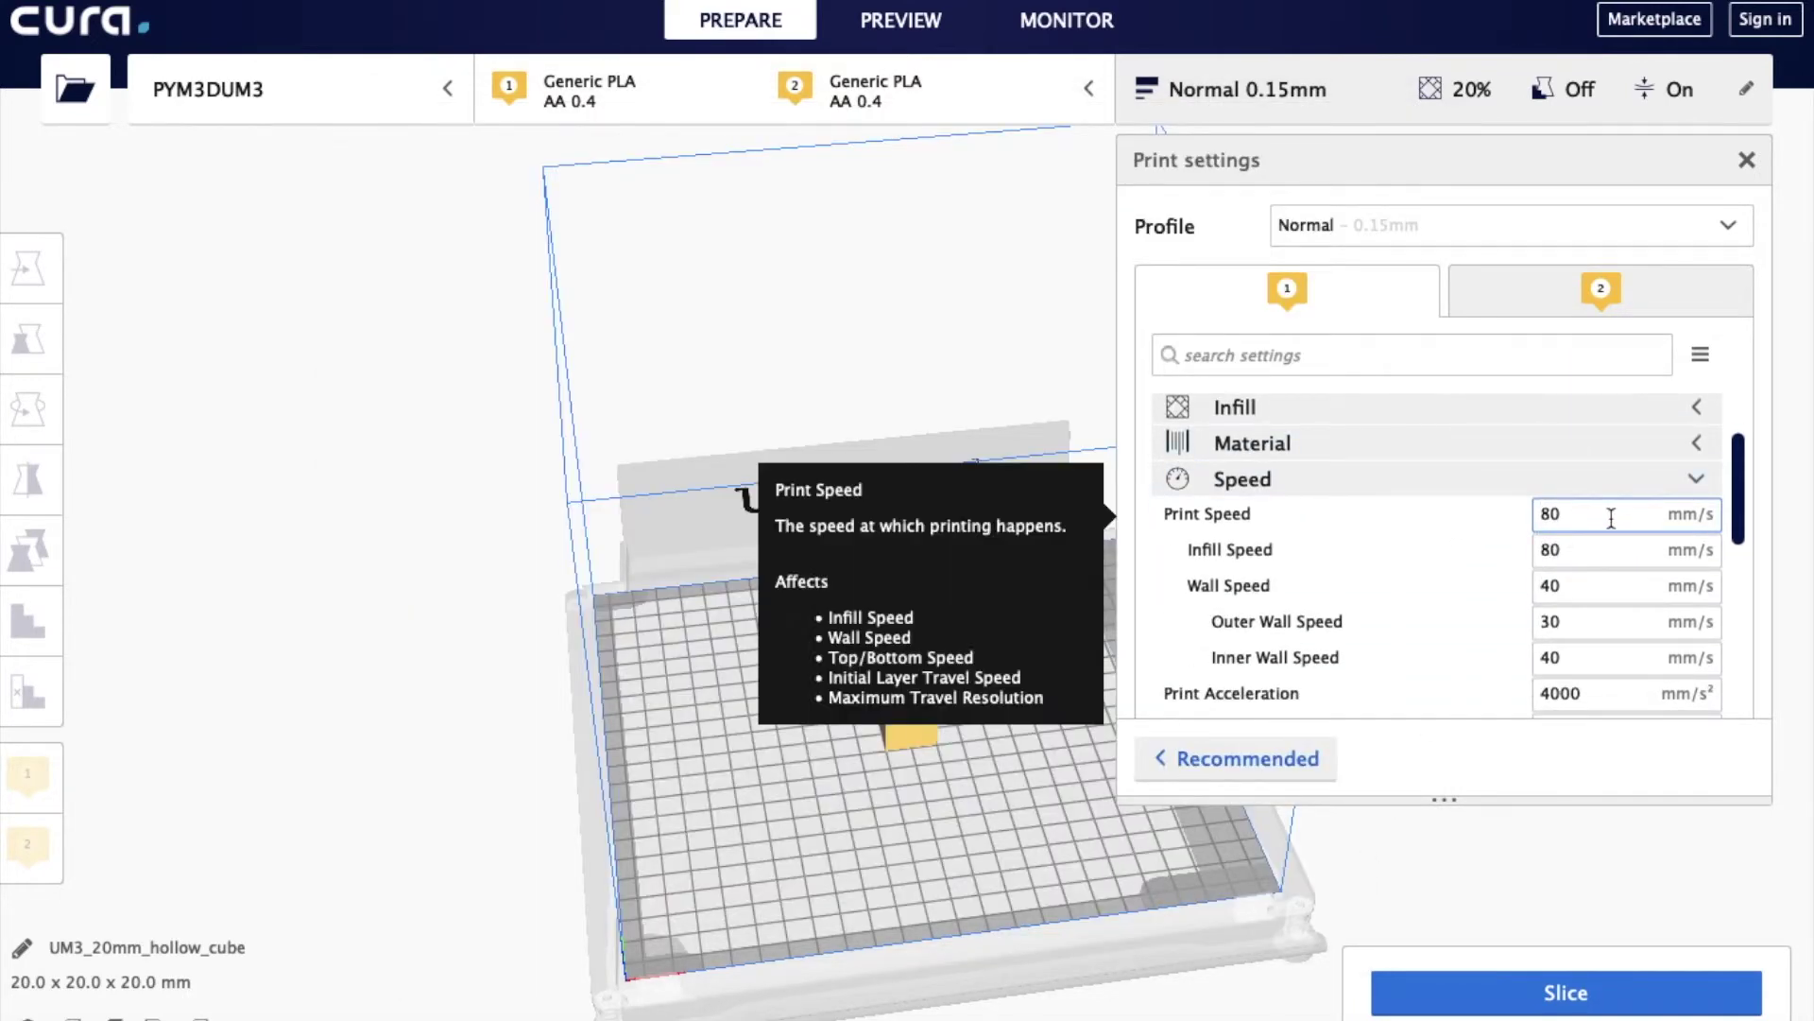
{"action": "left_click_drag", "start_coordinate": [1611, 518], "coordinate": [1492, 514]}
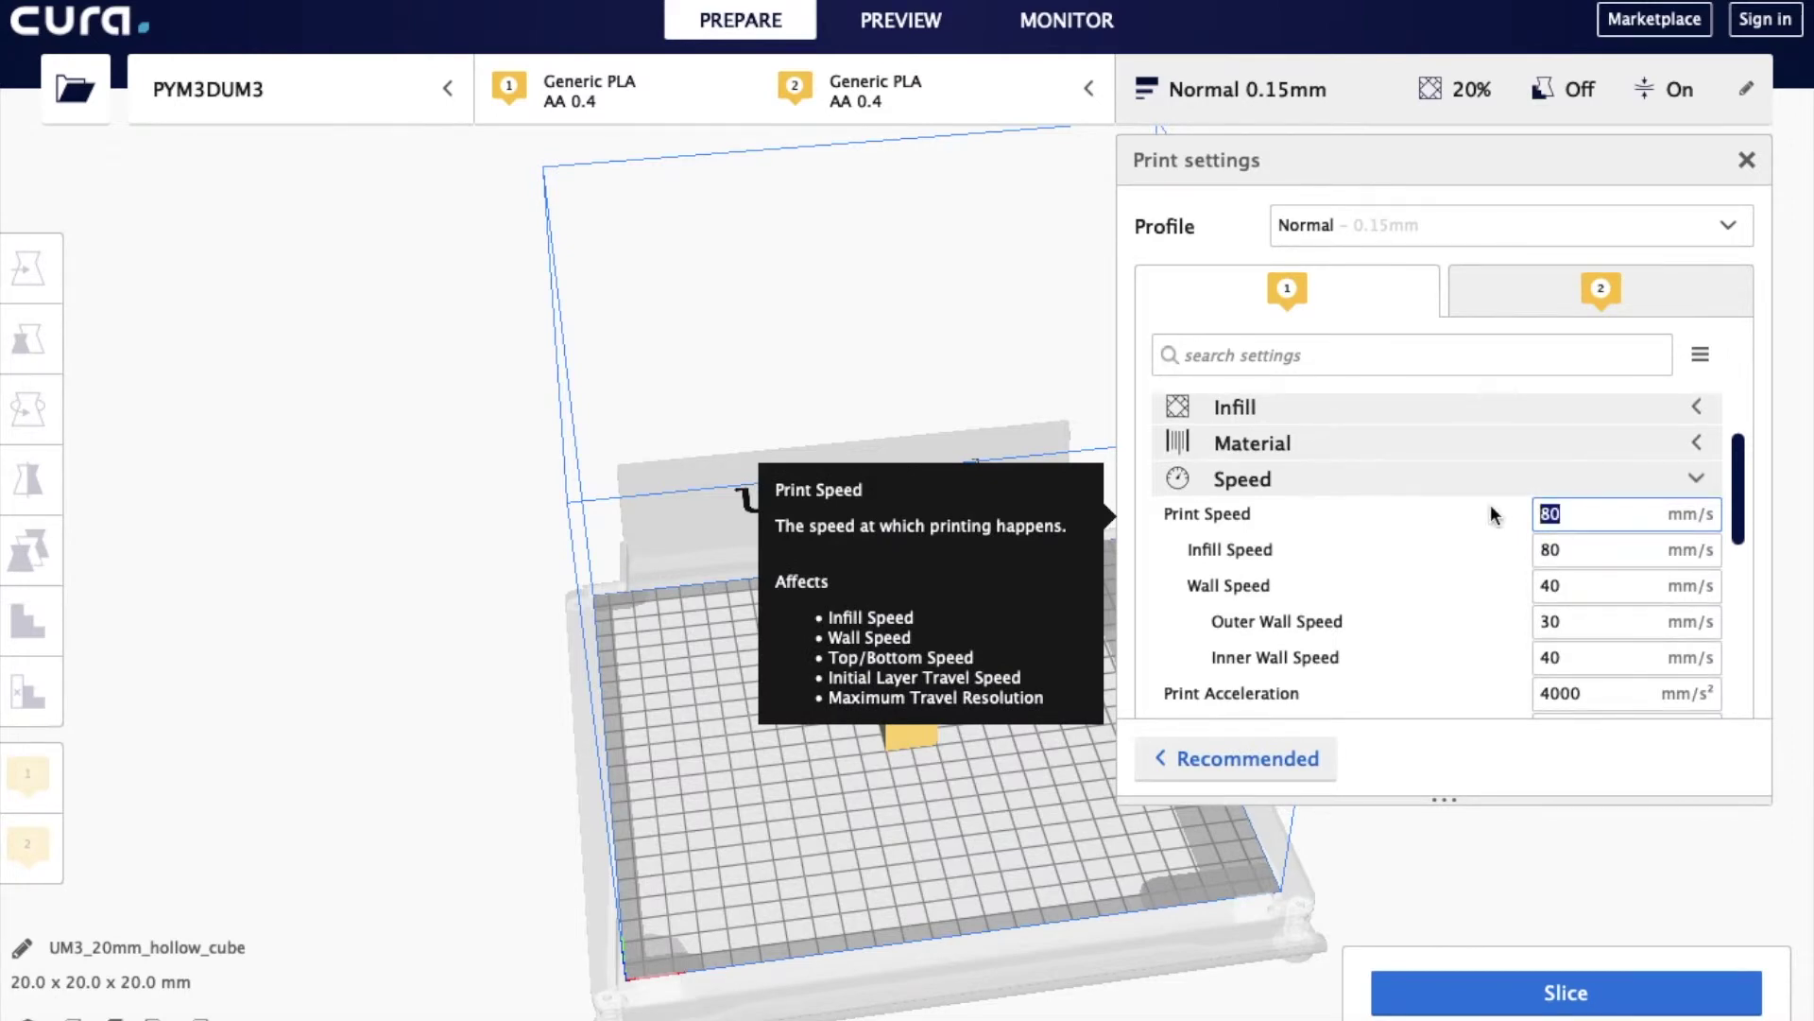
{"action": "left_click", "coordinate": [1594, 519]}
{"action": "type", "text": "35"}
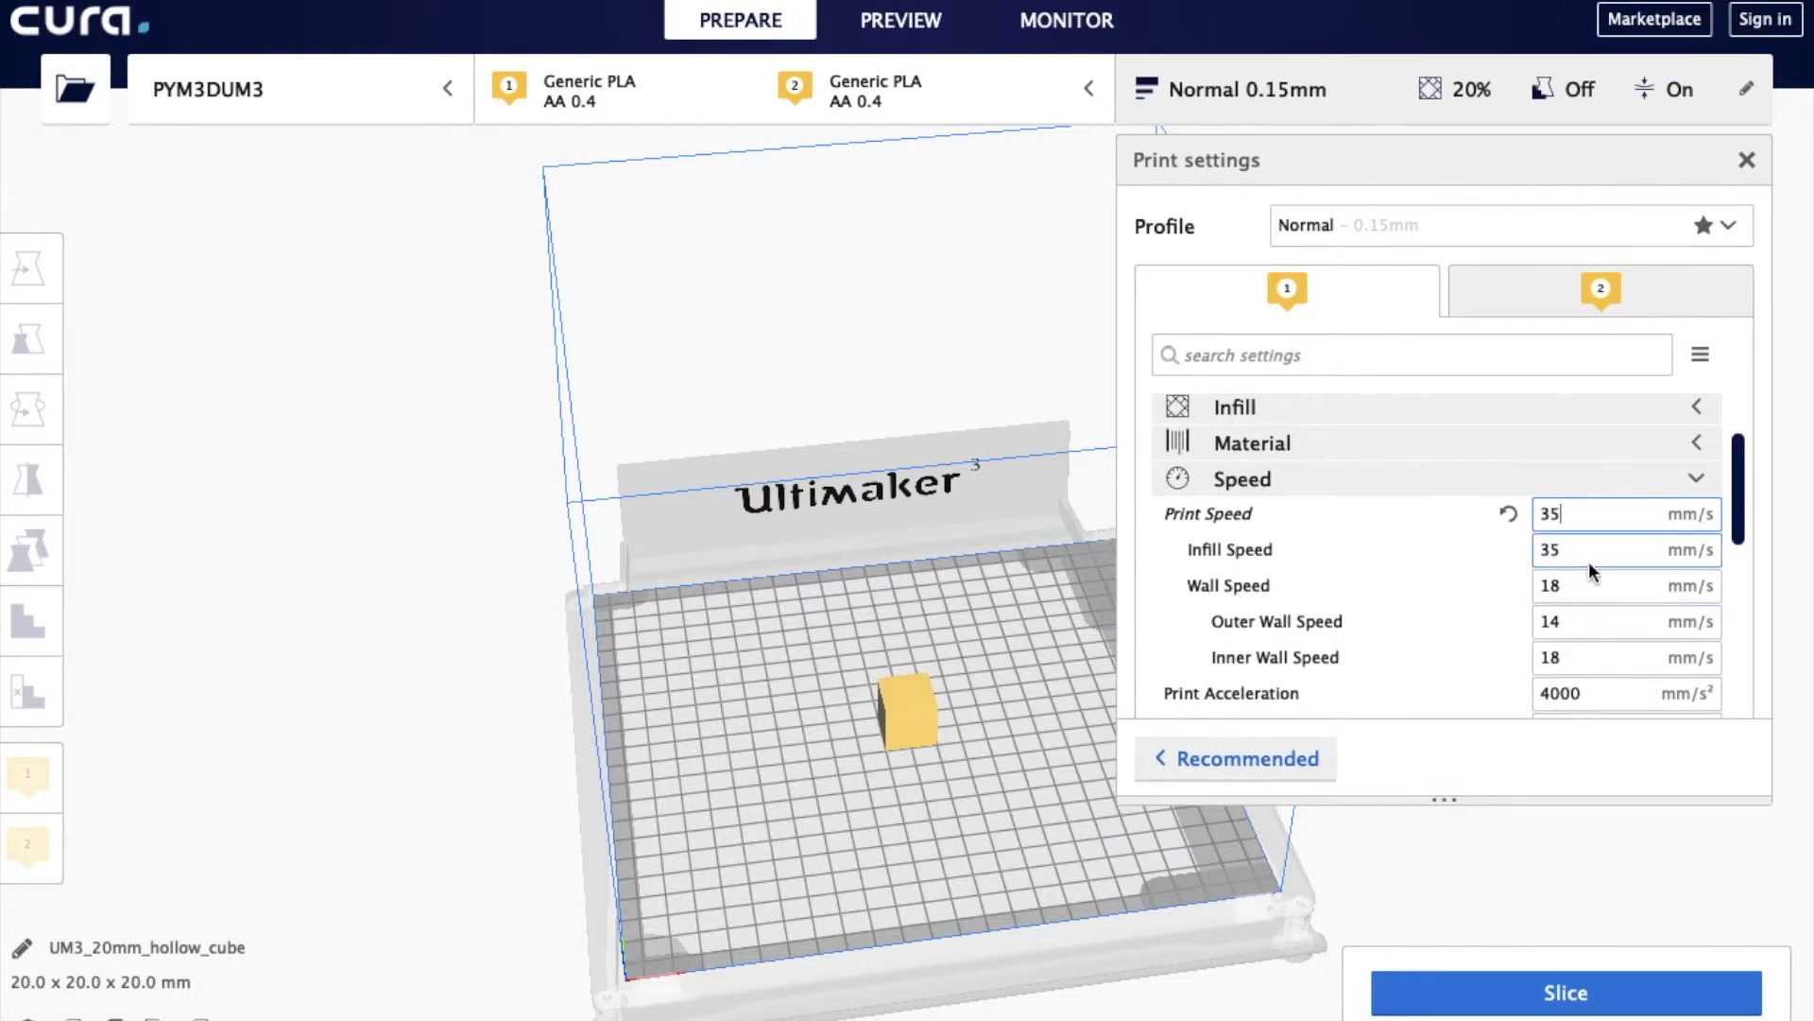
Step: Set both the Wall Speed and the Outer Wall Speed to 35 mm/s
{"action": "left_click_drag", "start_coordinate": [1584, 585], "coordinate": [1539, 585]}
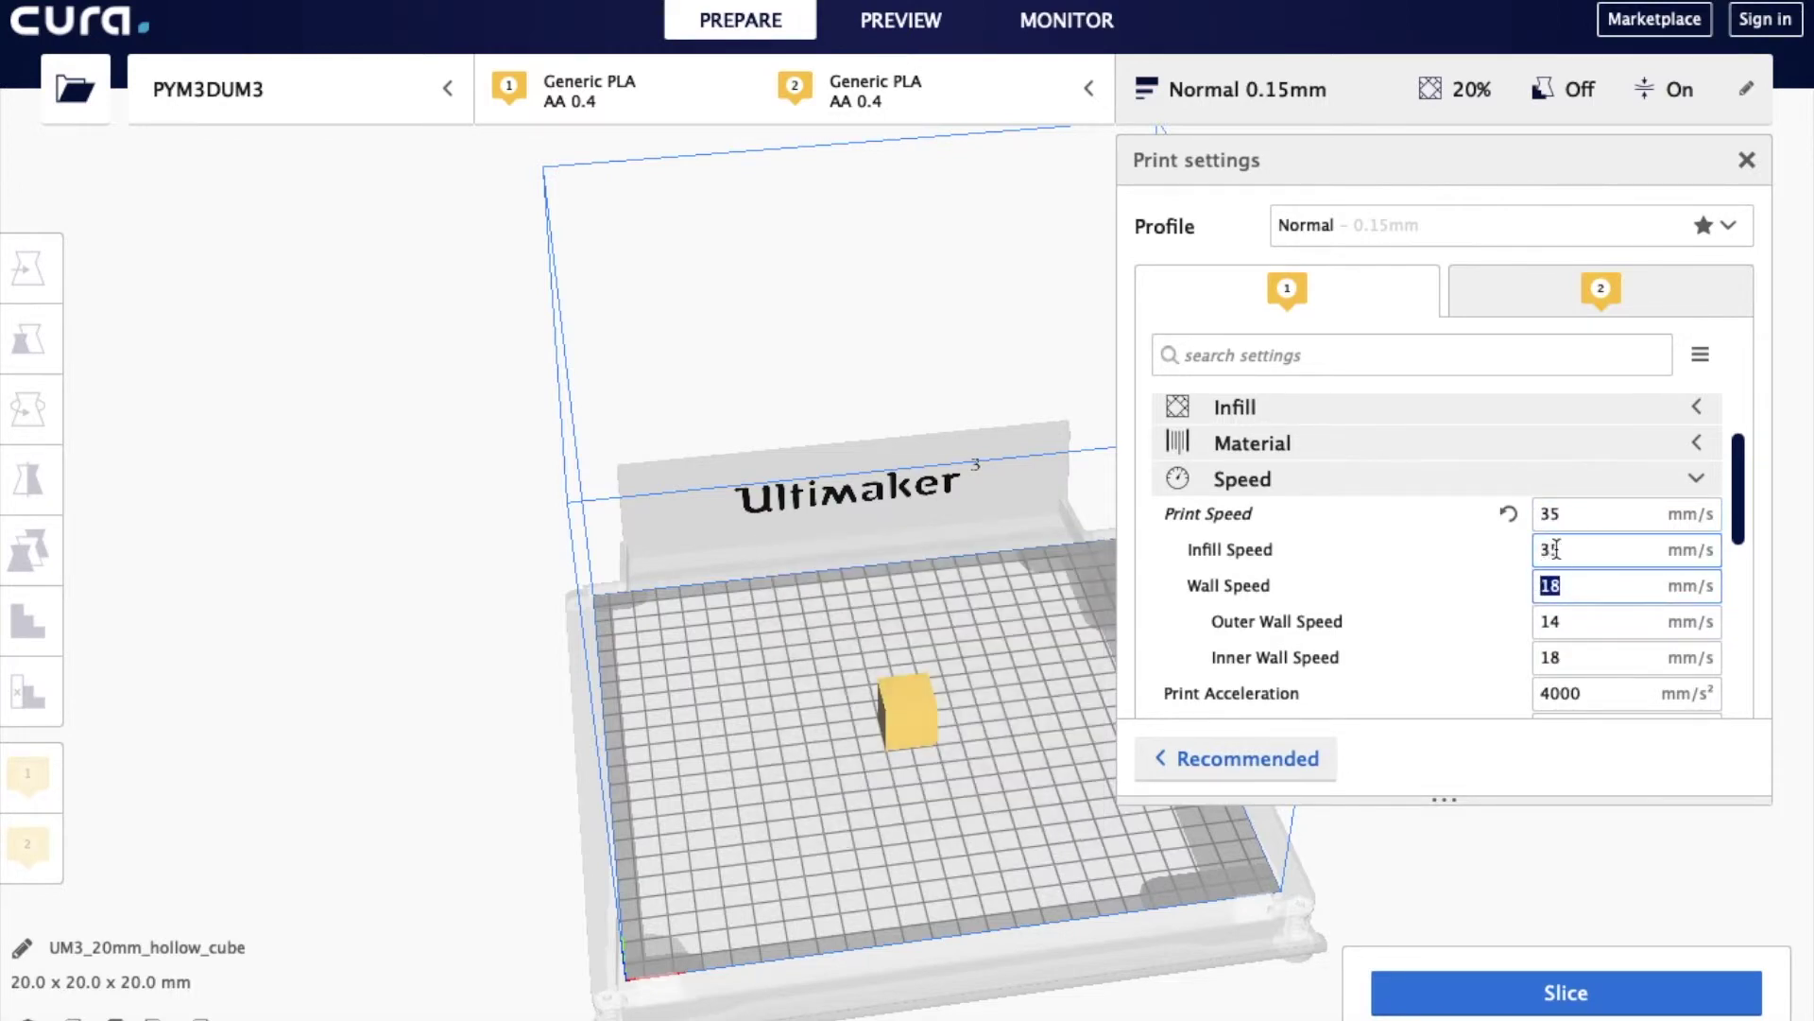
{"action": "type", "text": "35"}
{"action": "left_click", "coordinate": [1572, 621]}
{"action": "left_click_drag", "start_coordinate": [1572, 621], "coordinate": [1510, 621]}
{"action": "type", "text": "35"}
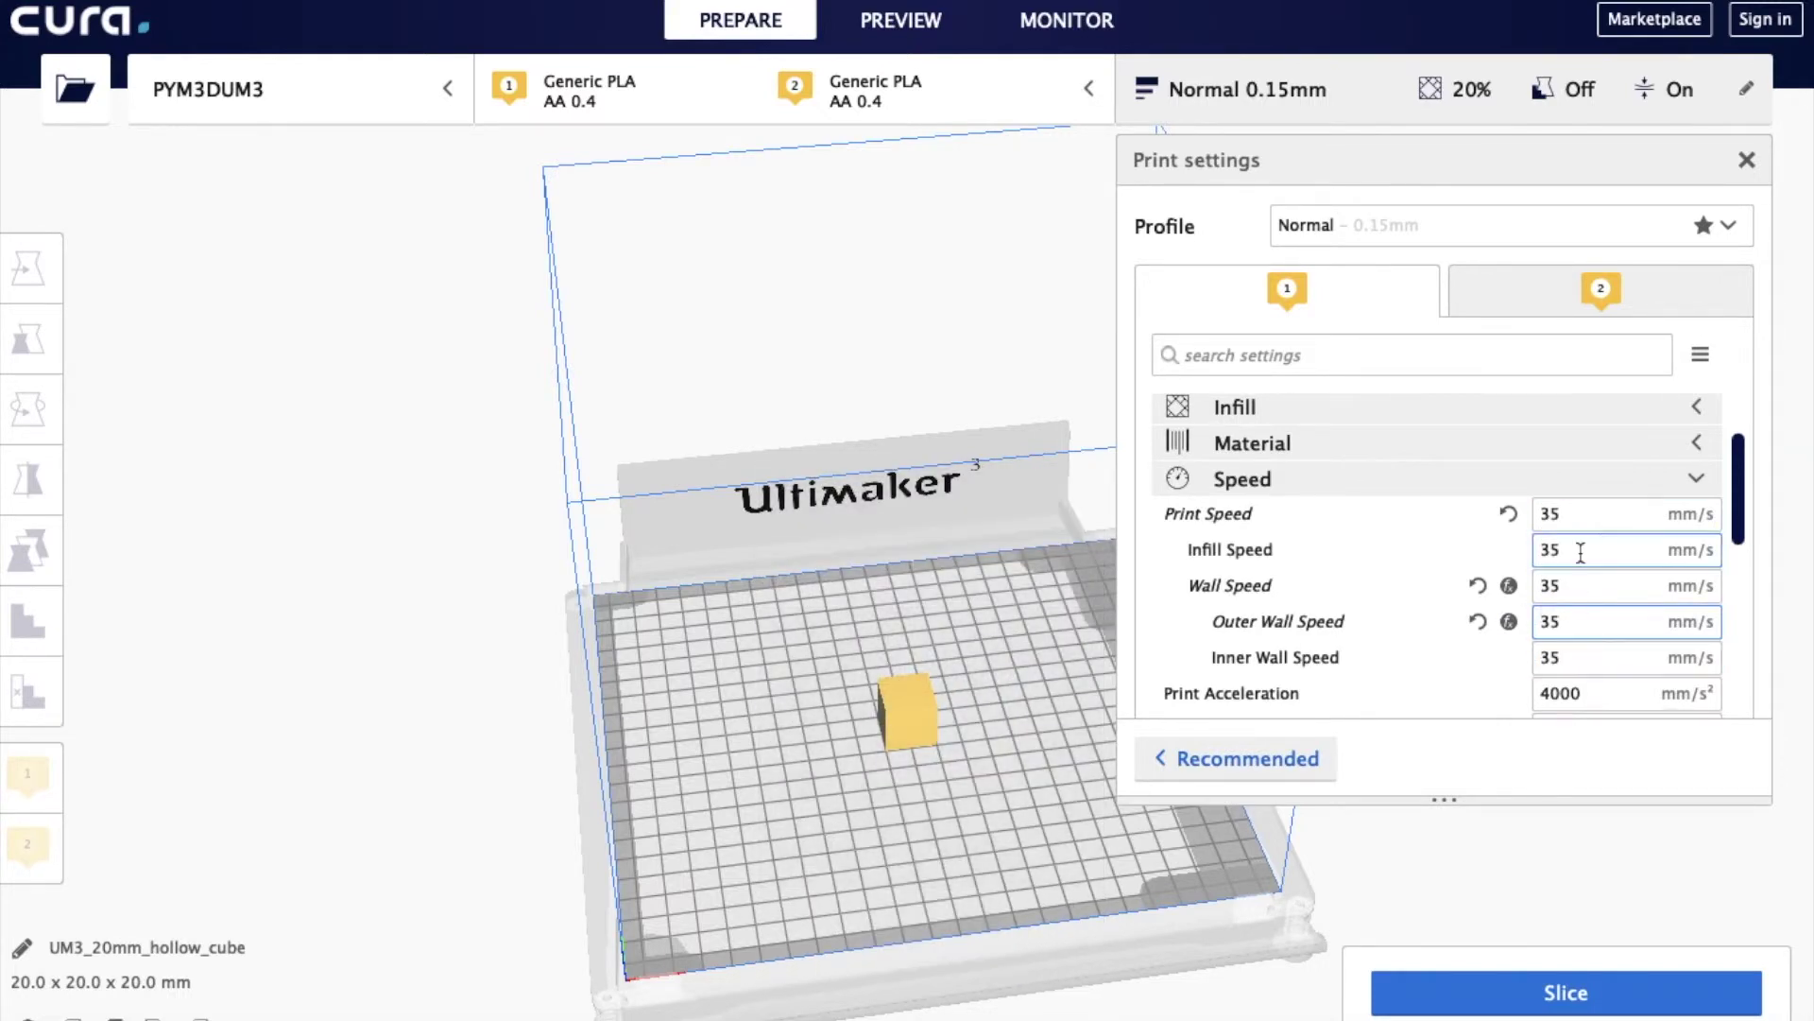
Step: Set the Print Acceleration to 2000 mm/s²
{"action": "scroll", "coordinate": [1581, 650], "scroll_direction": "down", "scroll_amount": 1}
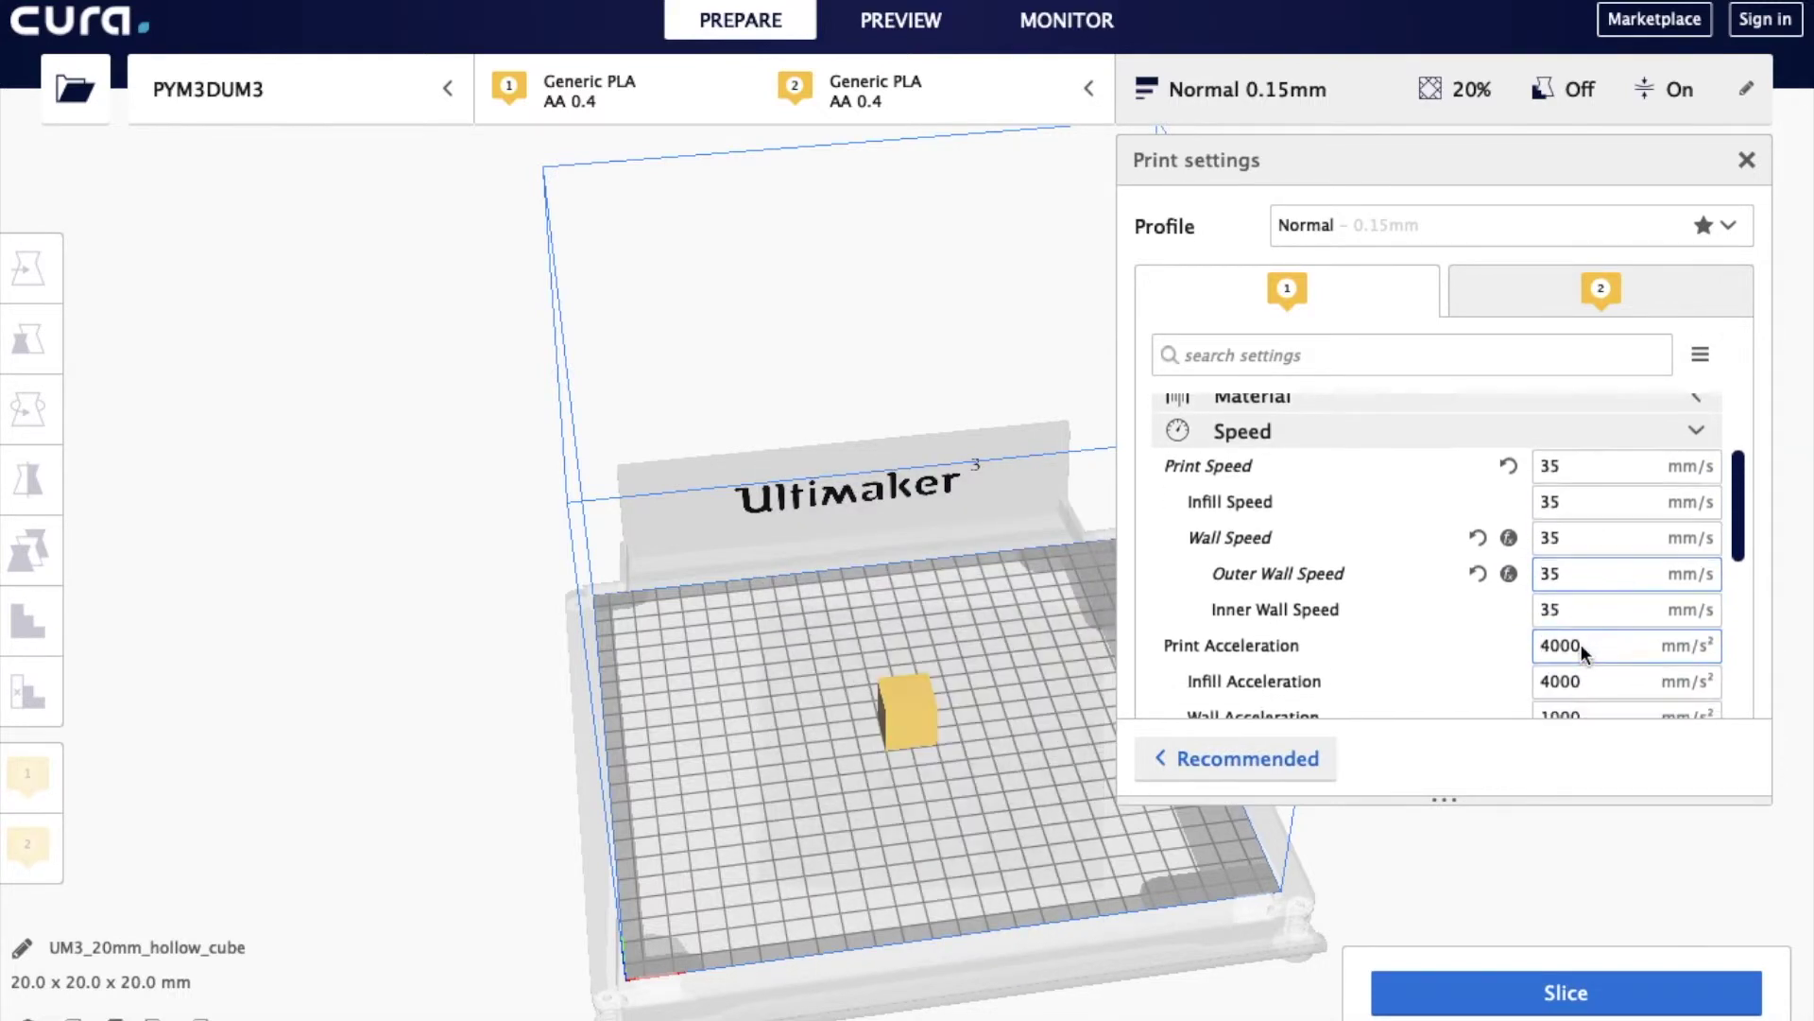
{"action": "scroll", "coordinate": [1580, 644], "scroll_direction": "down", "scroll_amount": 2}
{"action": "mouse_move", "coordinate": [1585, 552]}
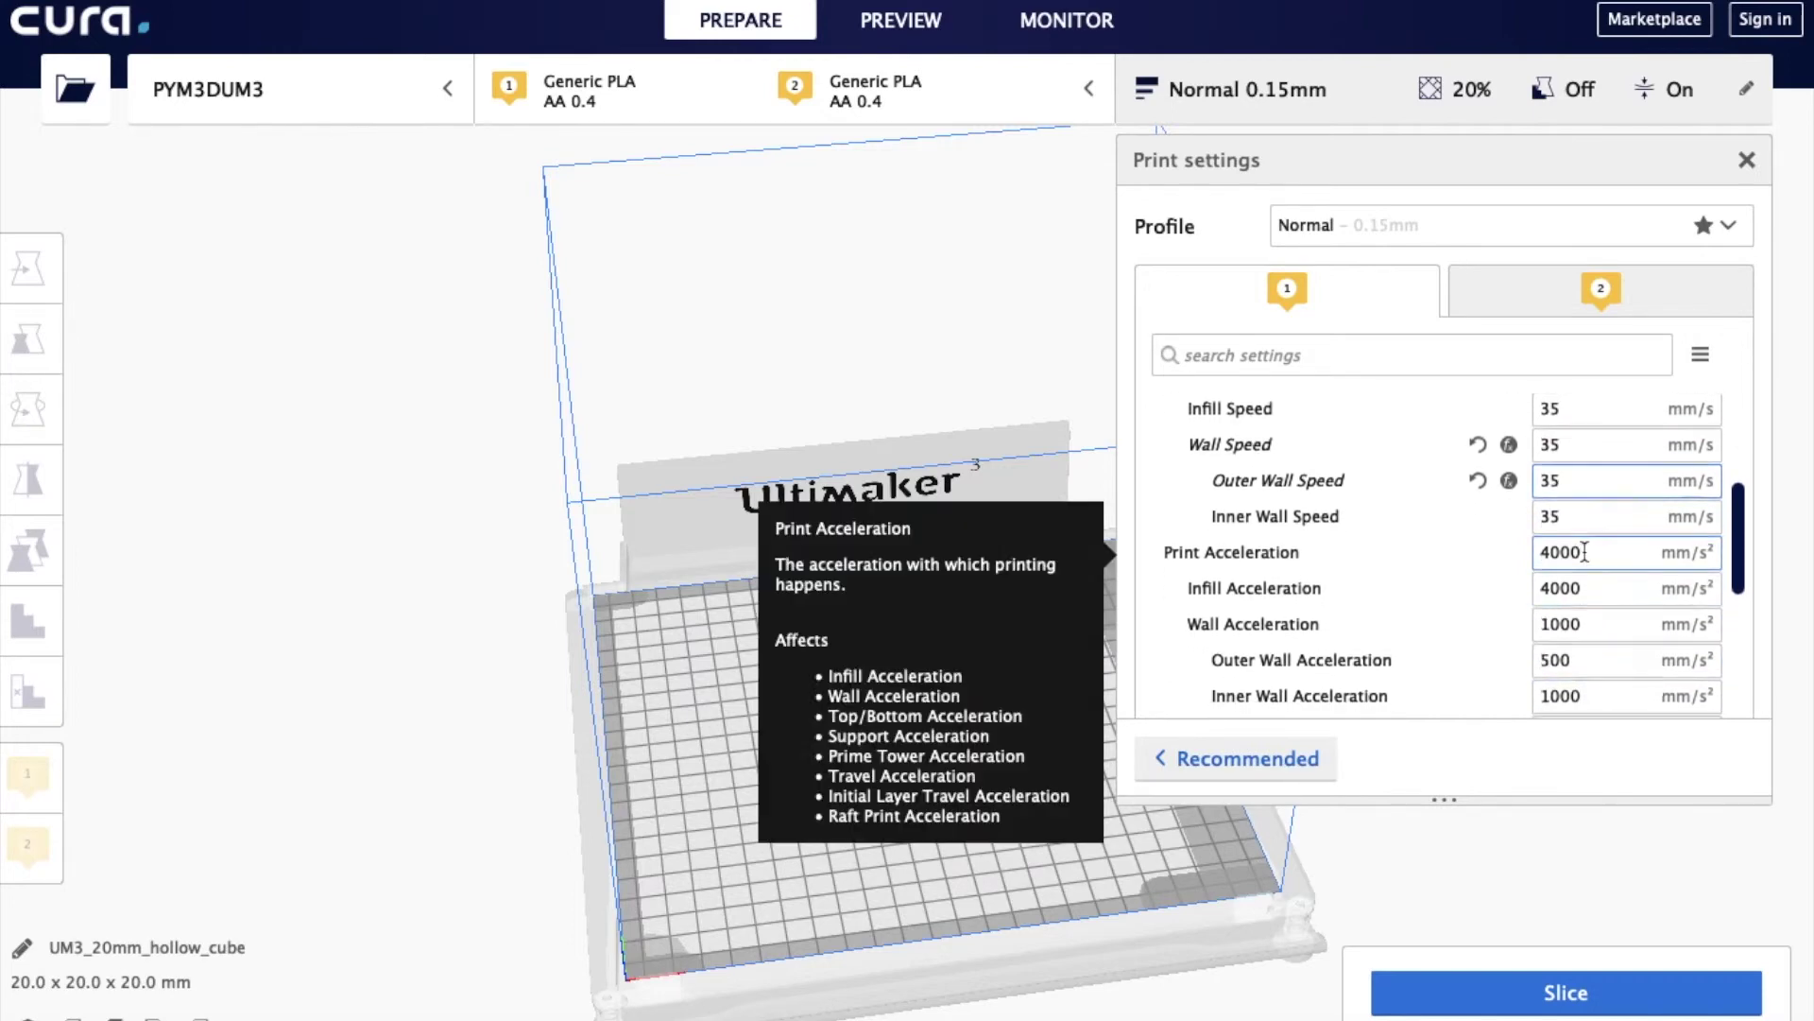
{"action": "scroll", "coordinate": [1585, 552], "scroll_direction": "down", "scroll_amount": 1}
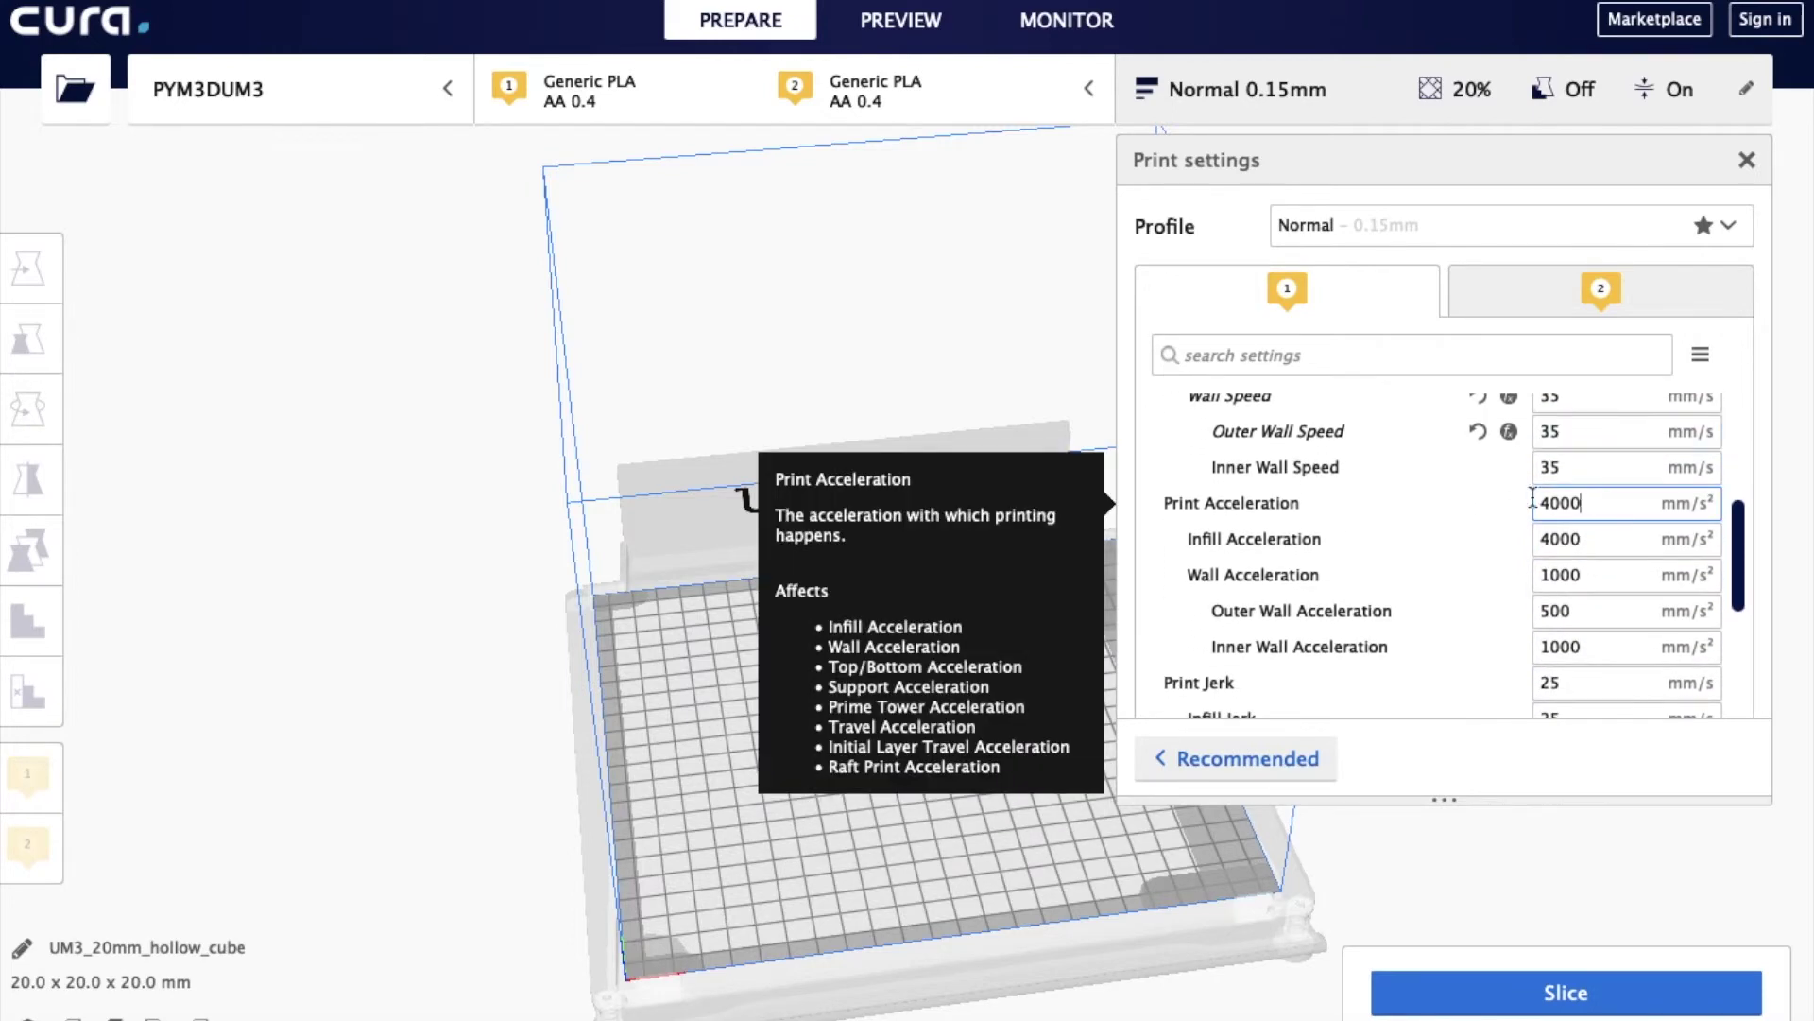
{"action": "type", "text": "2000"}
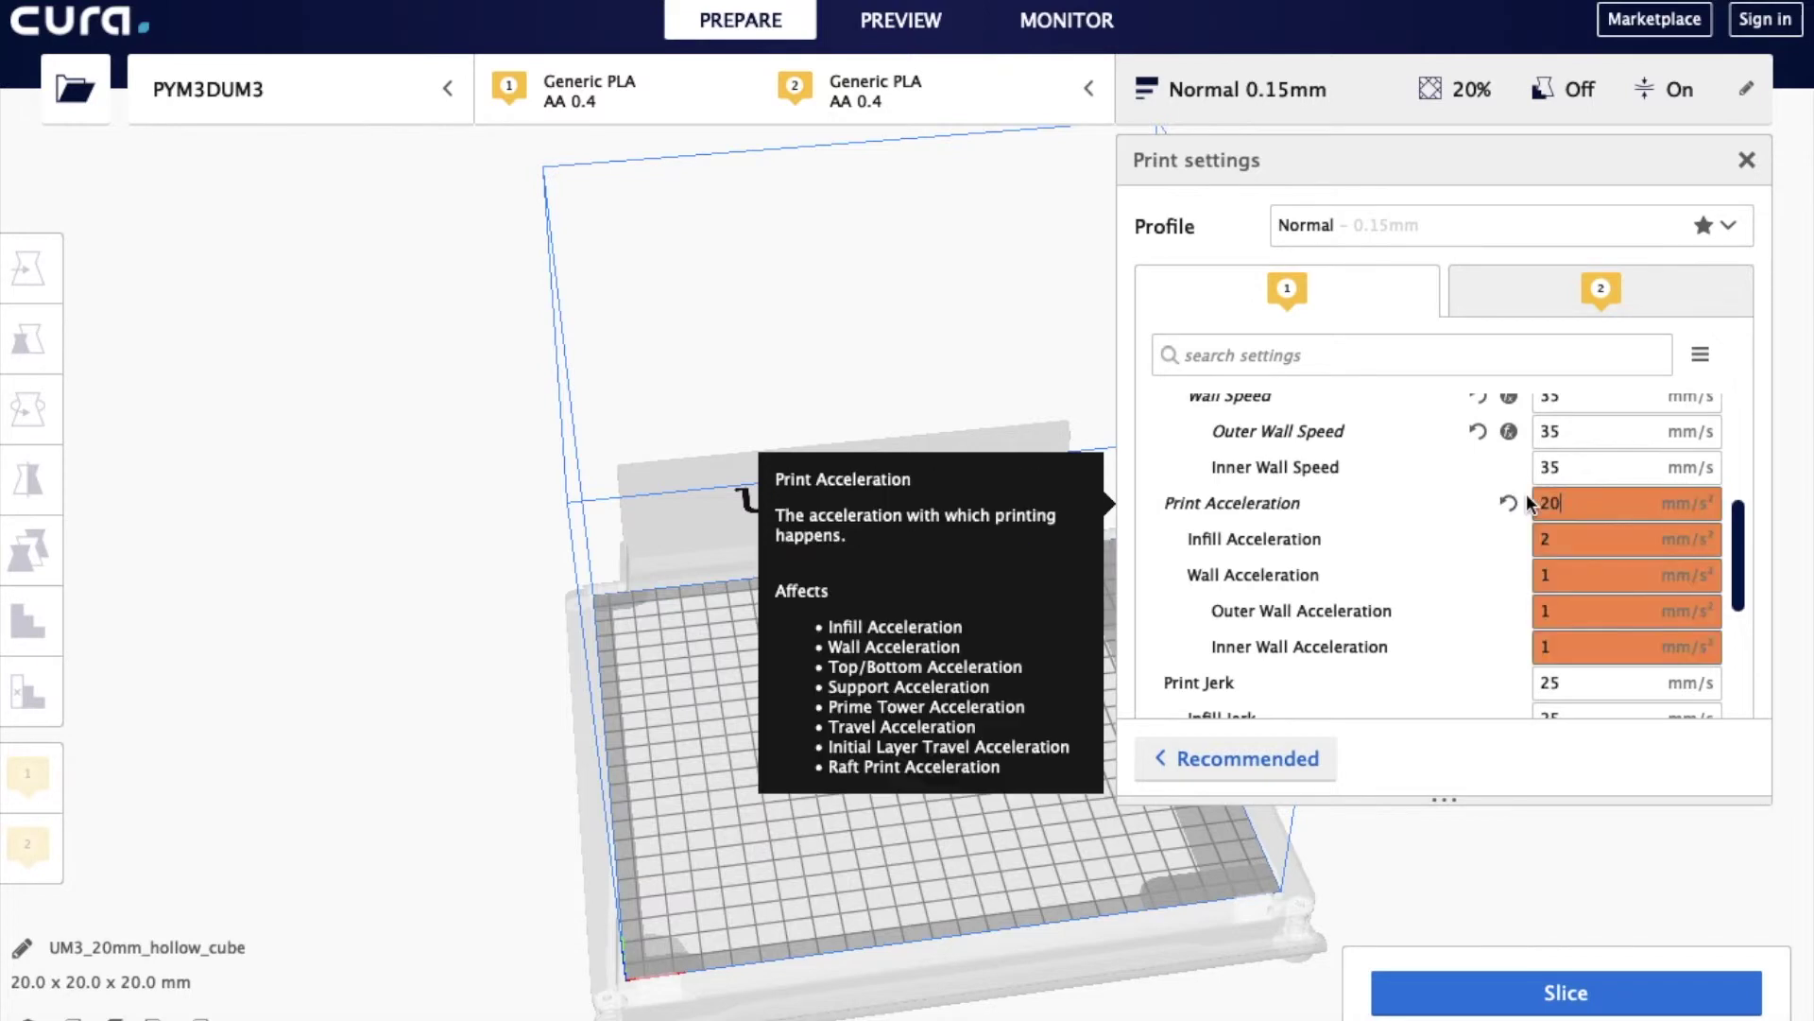
Step: Set both the Wall Acceleration and the Outer Wall Acceleration to 2000 mm/s²
{"action": "key", "text": "Tab"}
{"action": "key", "text": "Tab"}
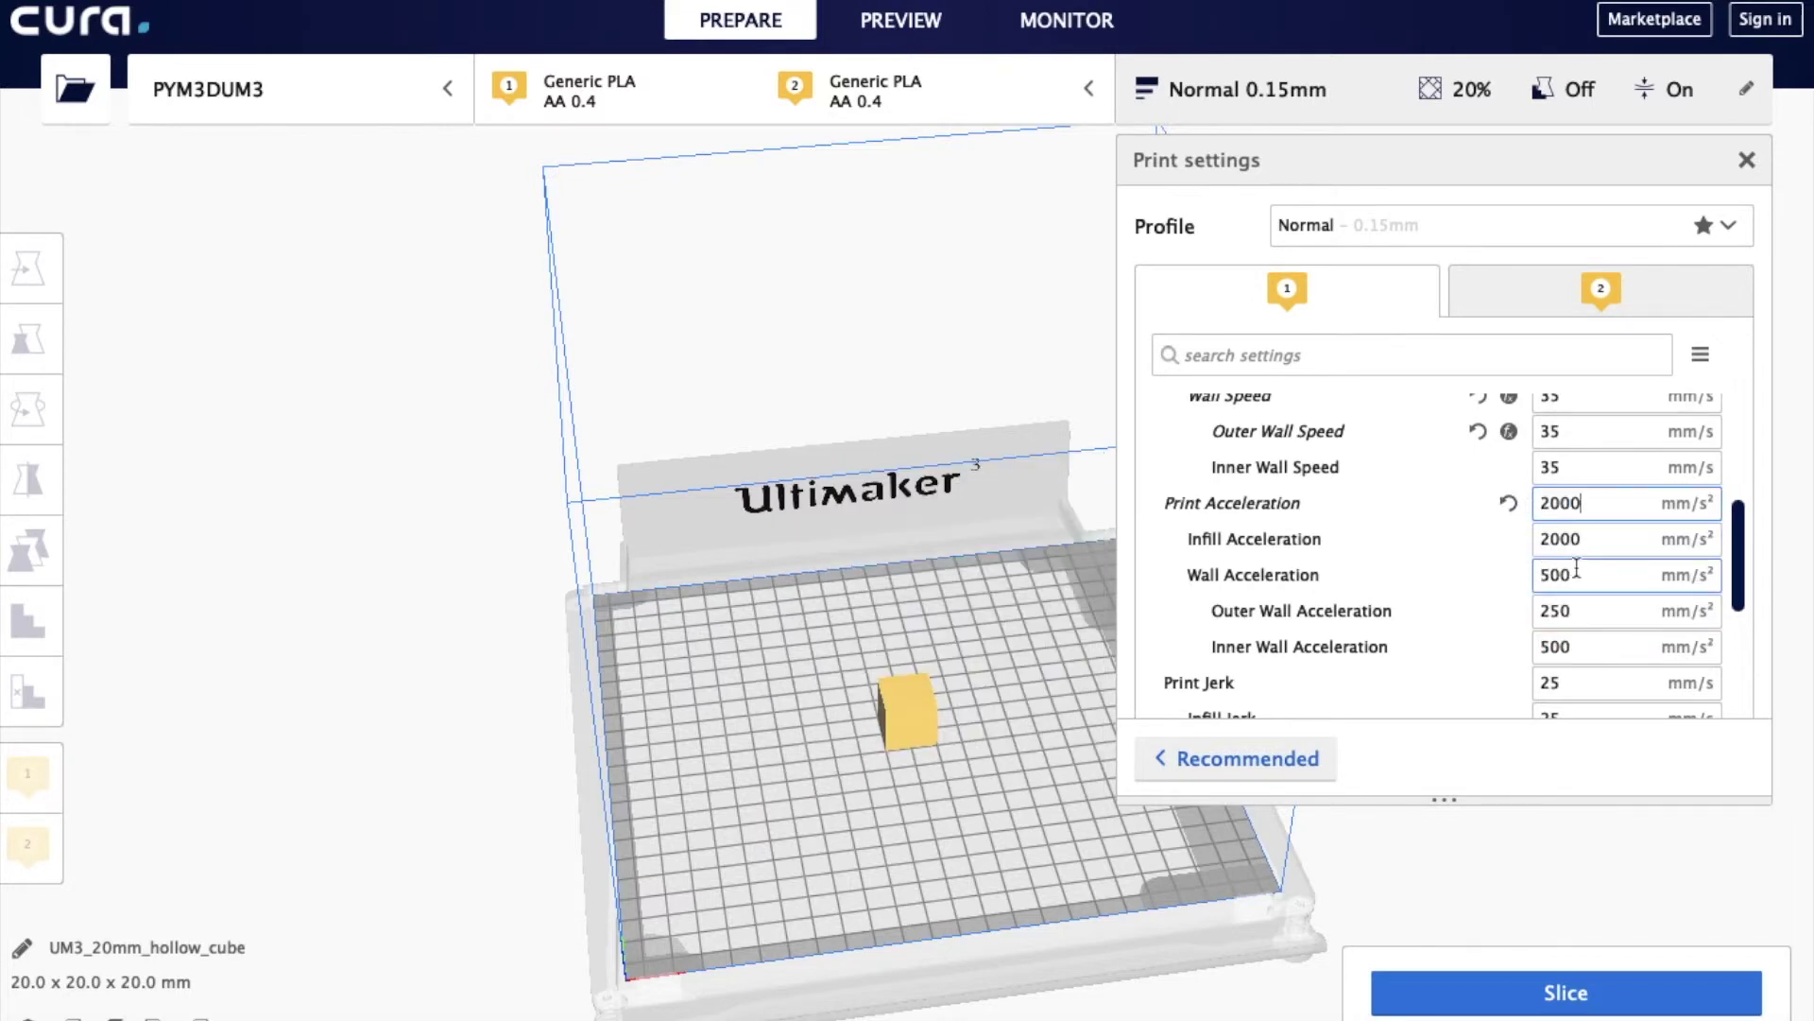
{"action": "type", "text": "200"}
{"action": "left_click", "coordinate": [1510, 575]}
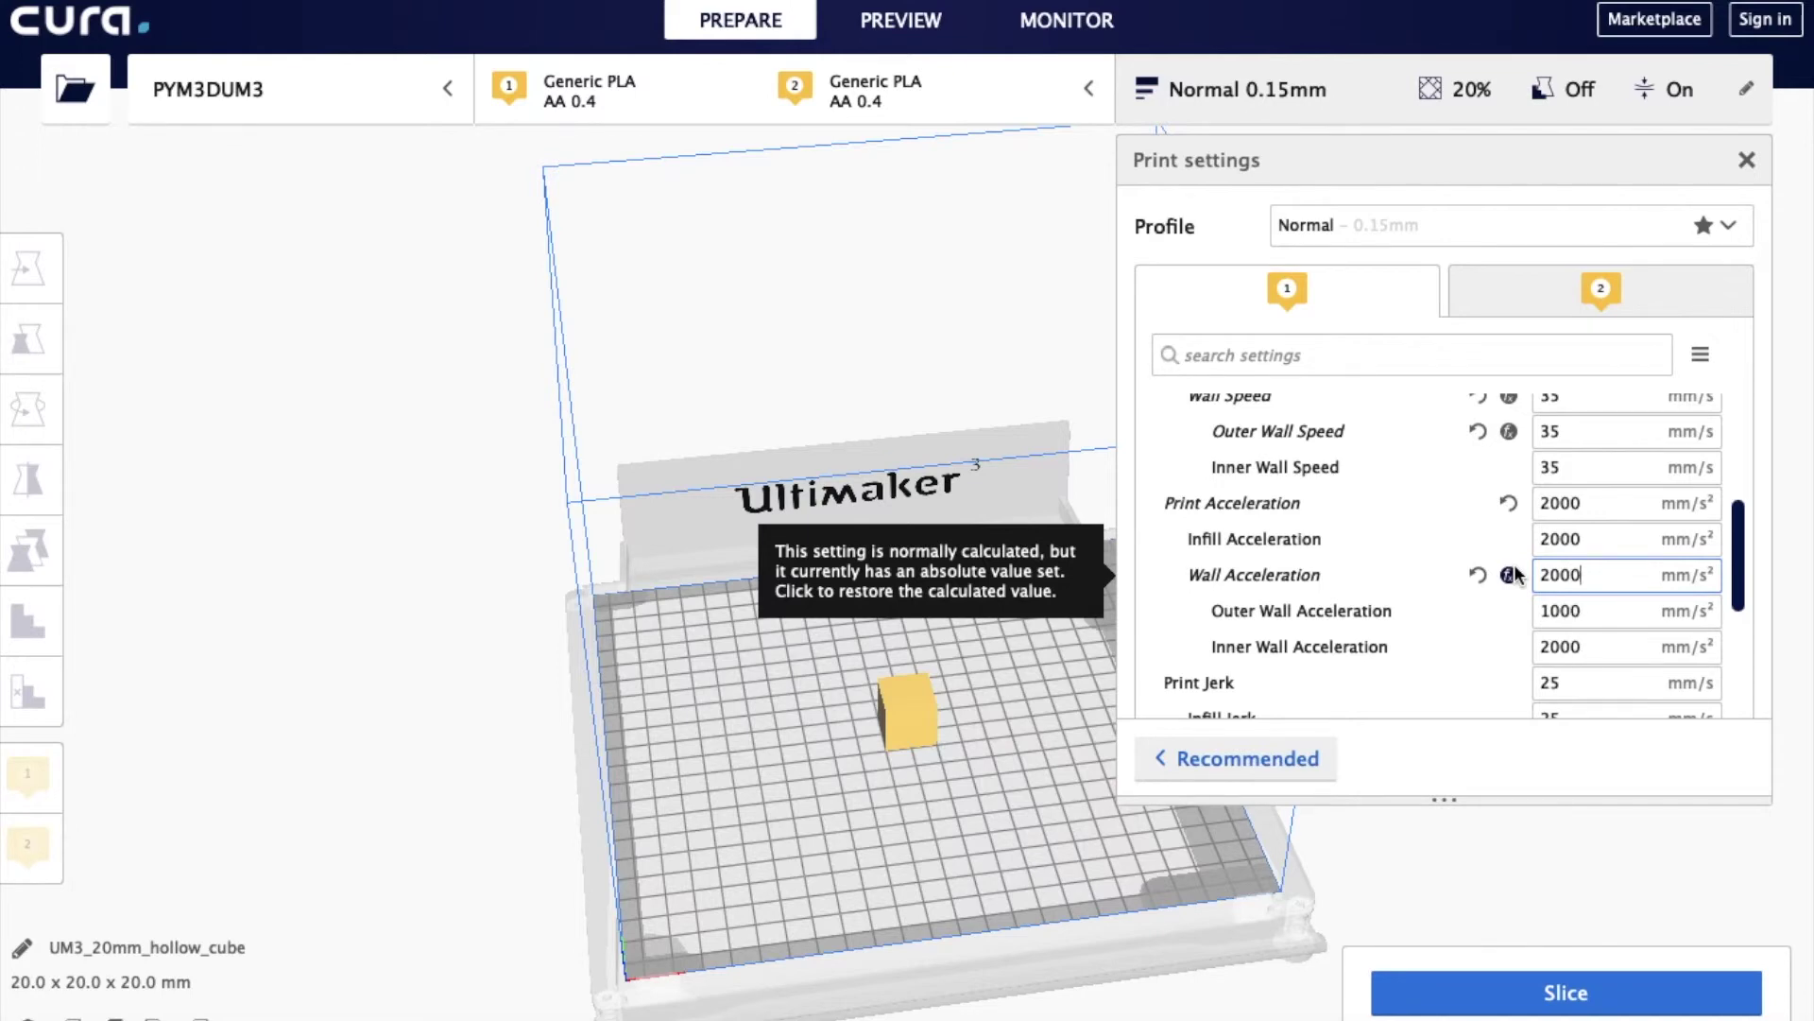
{"action": "key", "text": "Tab"}
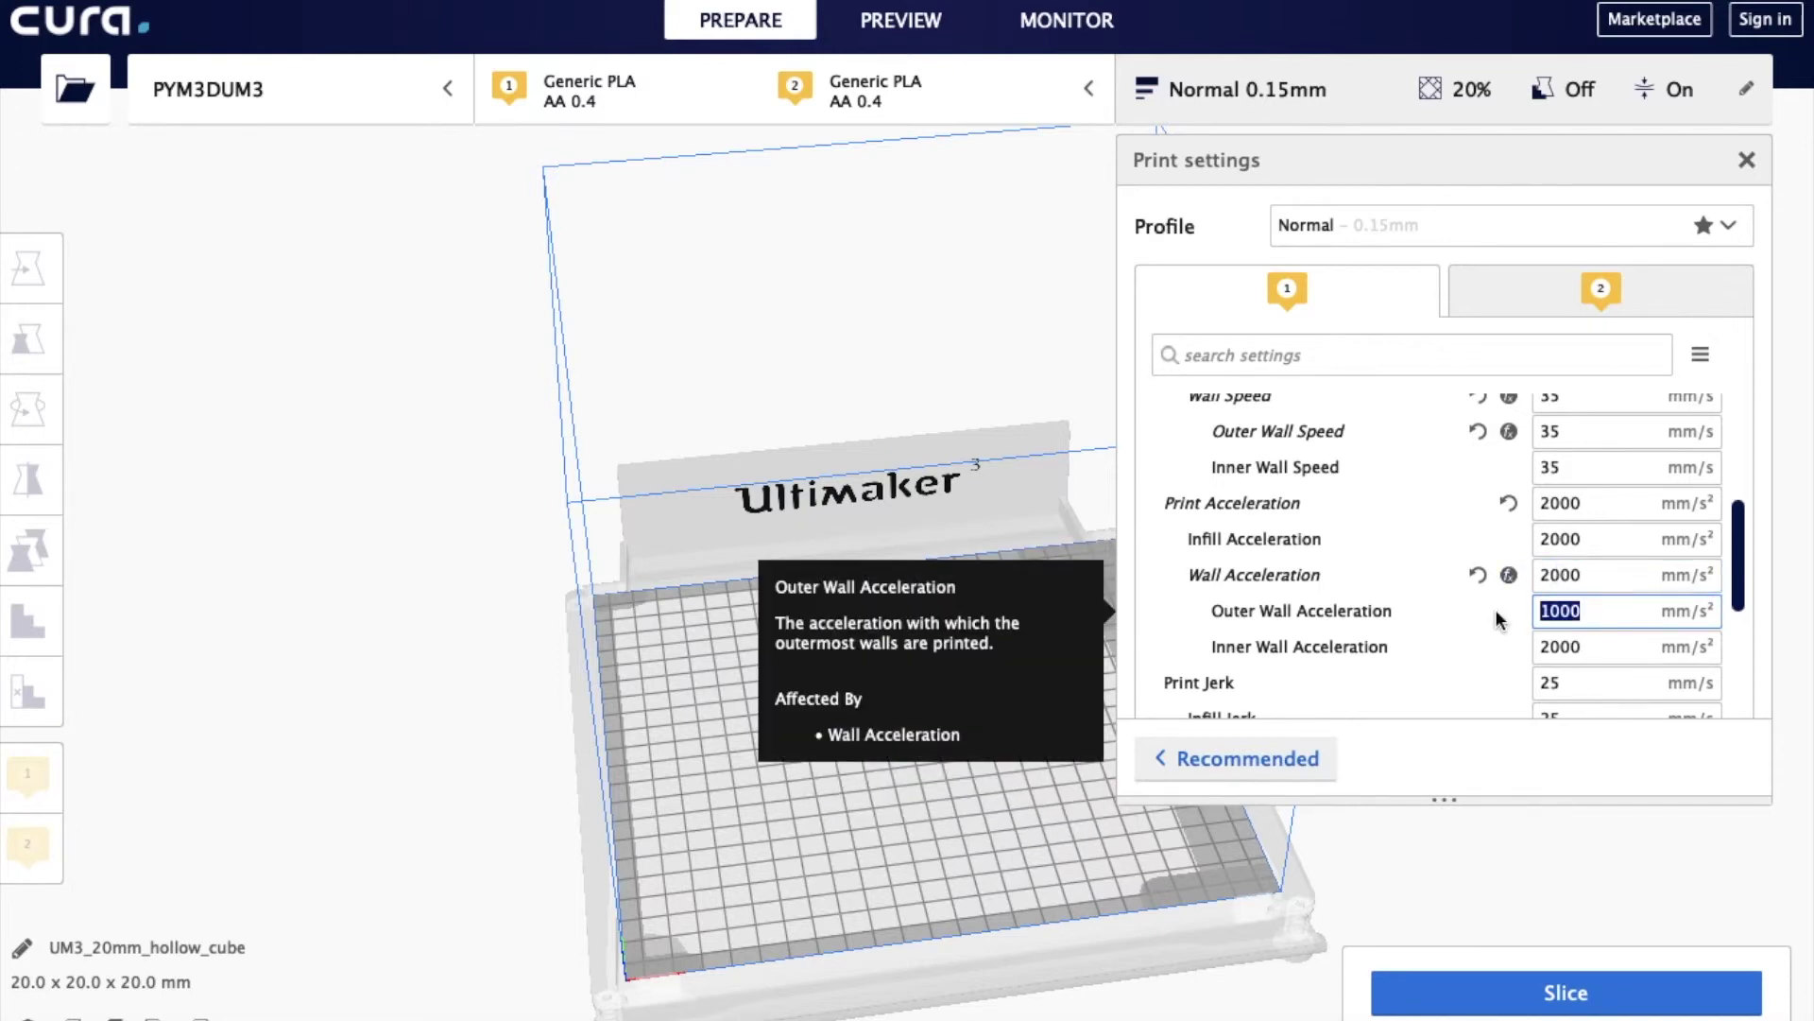
{"action": "type", "text": "2000"}
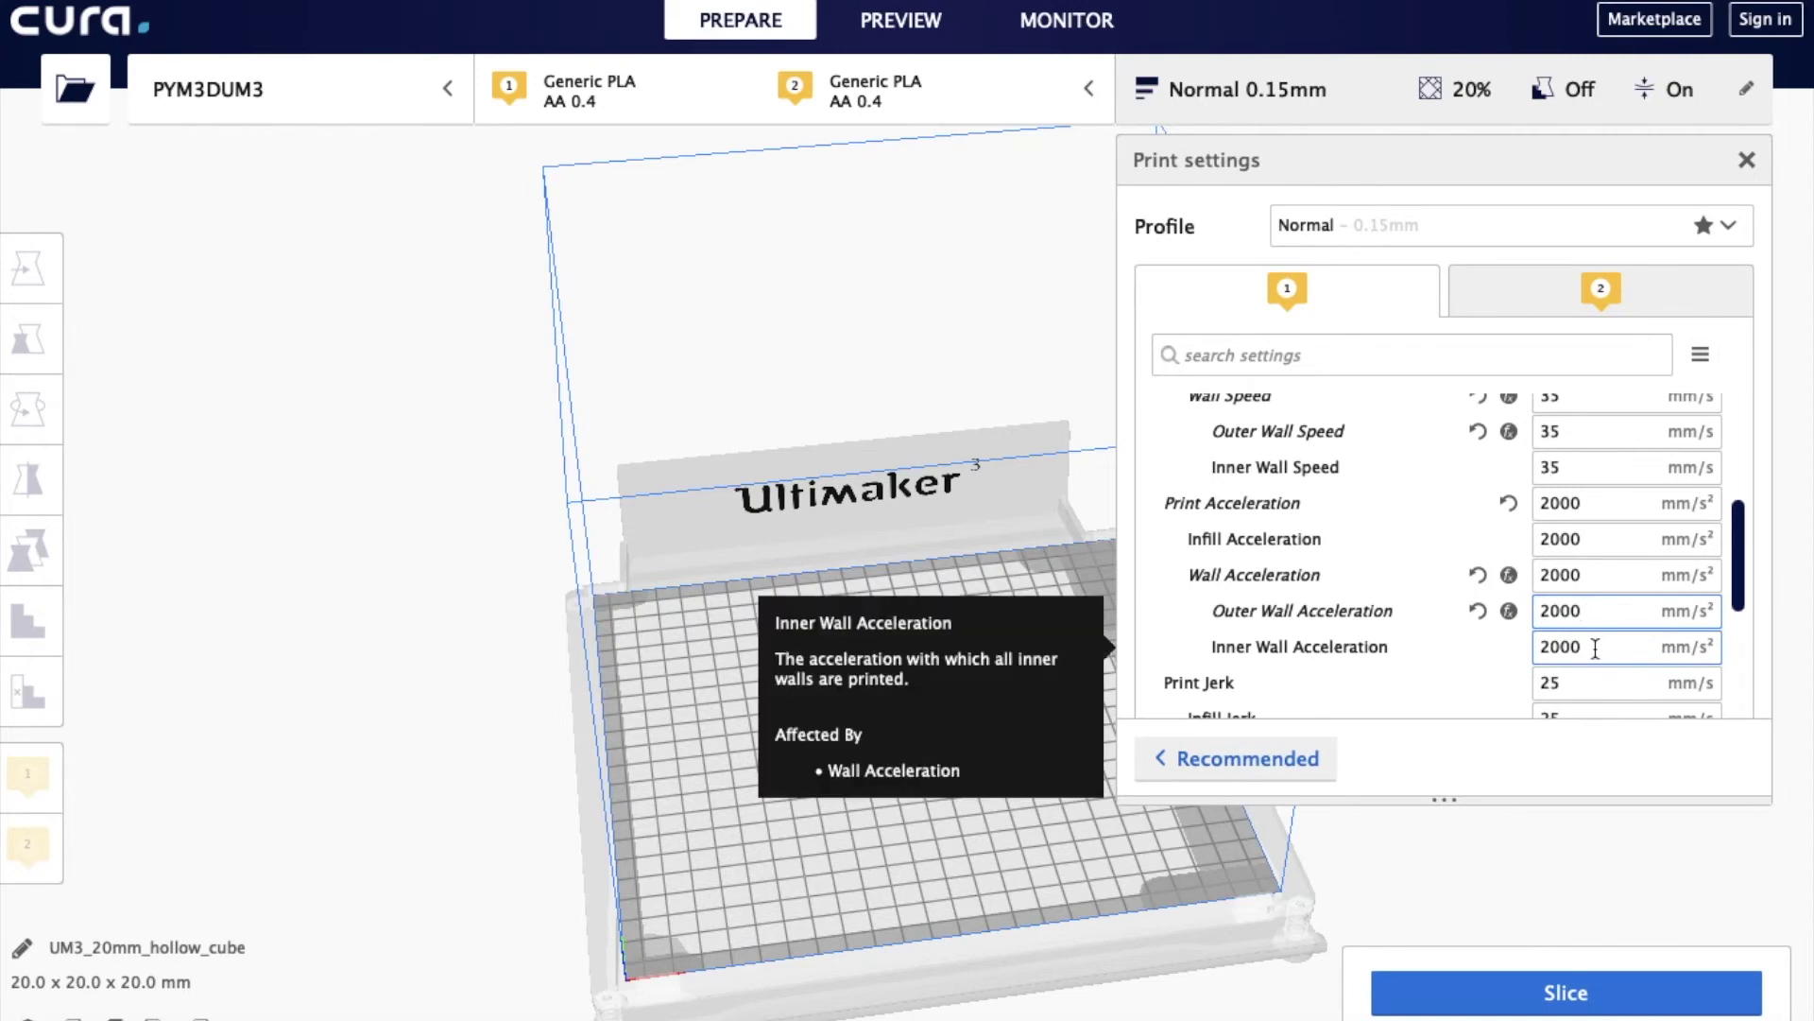
Step: Set both the Wall Jerk and the Outer Wall Jerk to 25 mm/s
{"action": "scroll", "coordinate": [1596, 647], "scroll_direction": "down", "scroll_amount": 4}
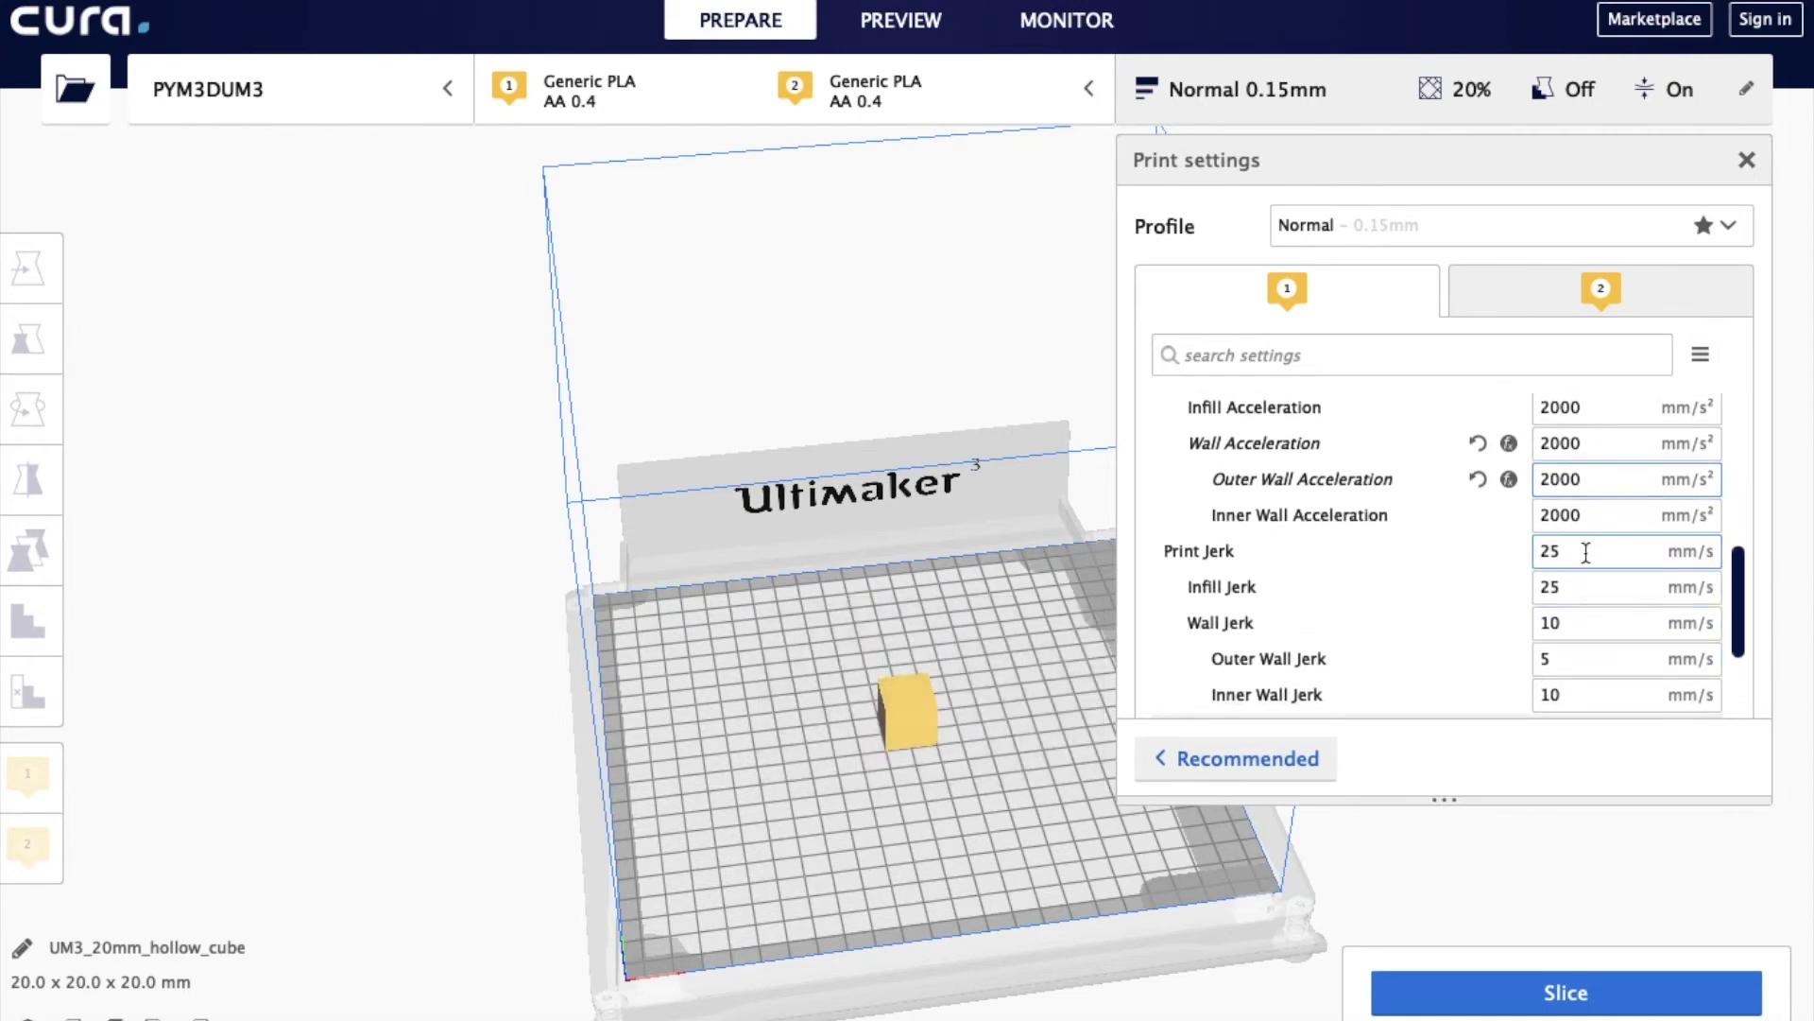
{"action": "mouse_move", "coordinate": [1574, 584]}
{"action": "left_click", "coordinate": [1576, 624]}
{"action": "left_click_drag", "start_coordinate": [1575, 624], "coordinate": [1514, 623]}
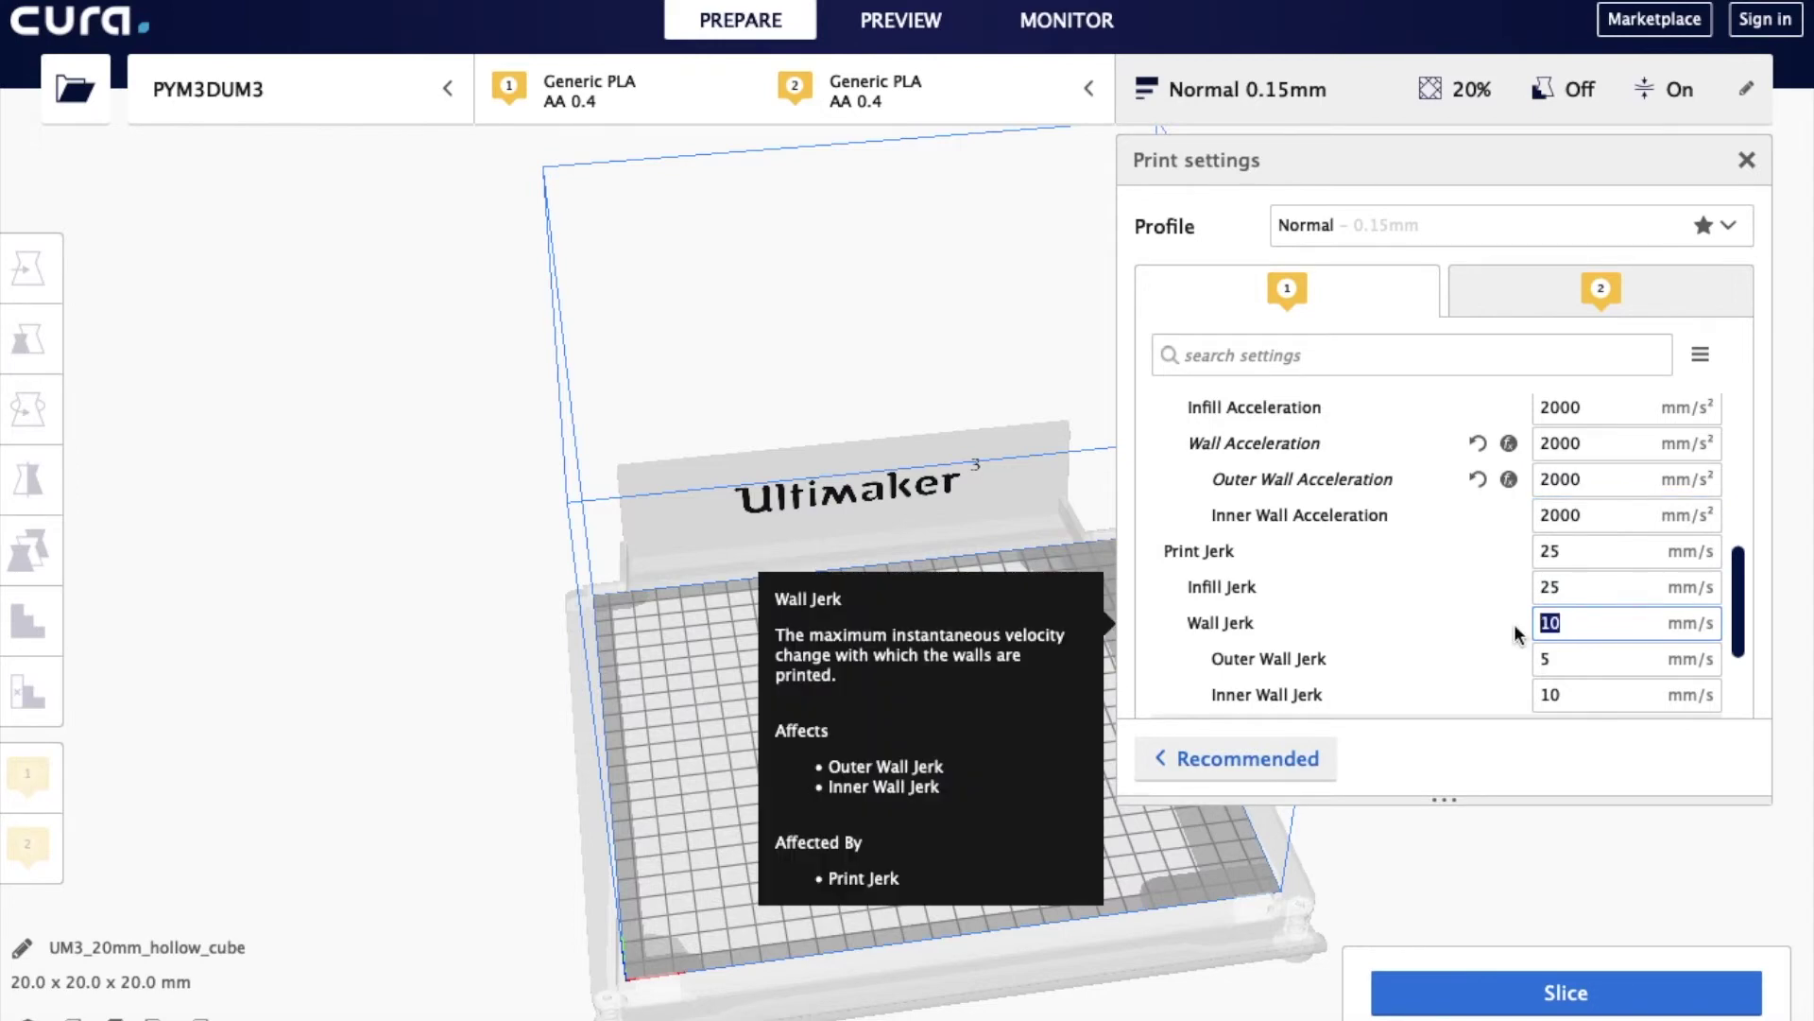
{"action": "type", "text": "25"}
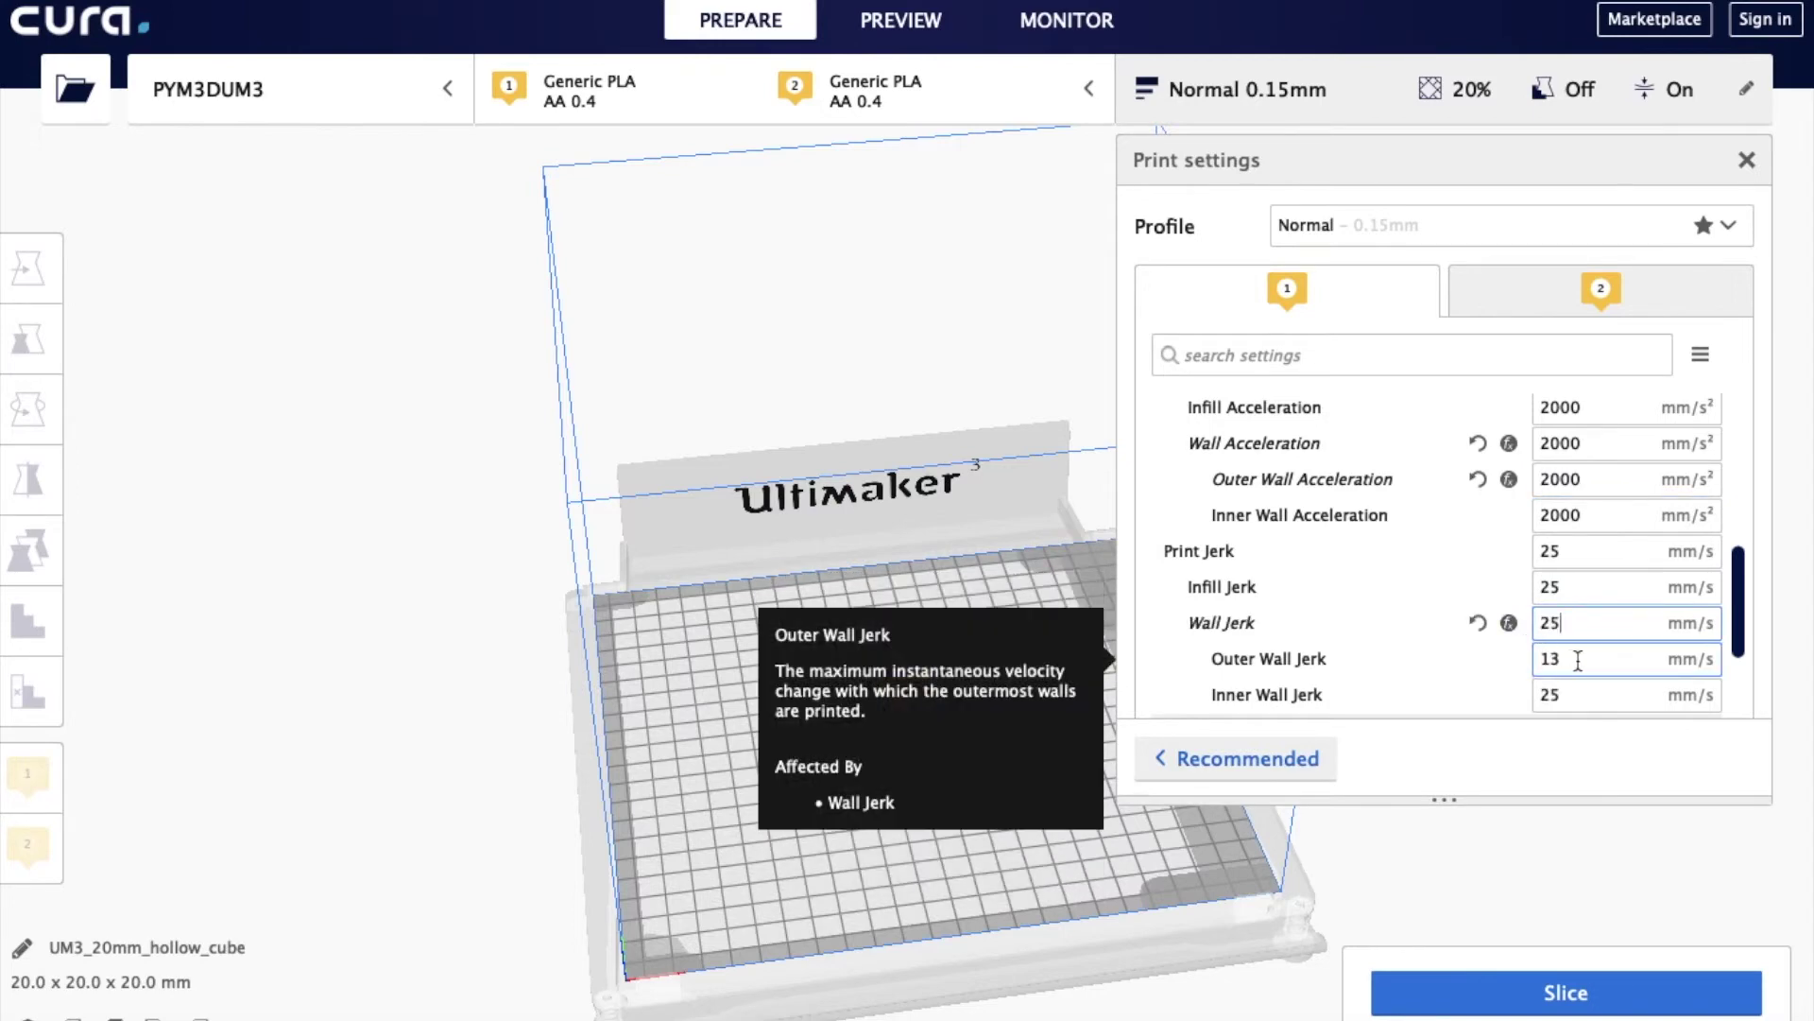
{"action": "left_click_drag", "start_coordinate": [1573, 659], "coordinate": [1450, 657]}
{"action": "type", "text": "25"}
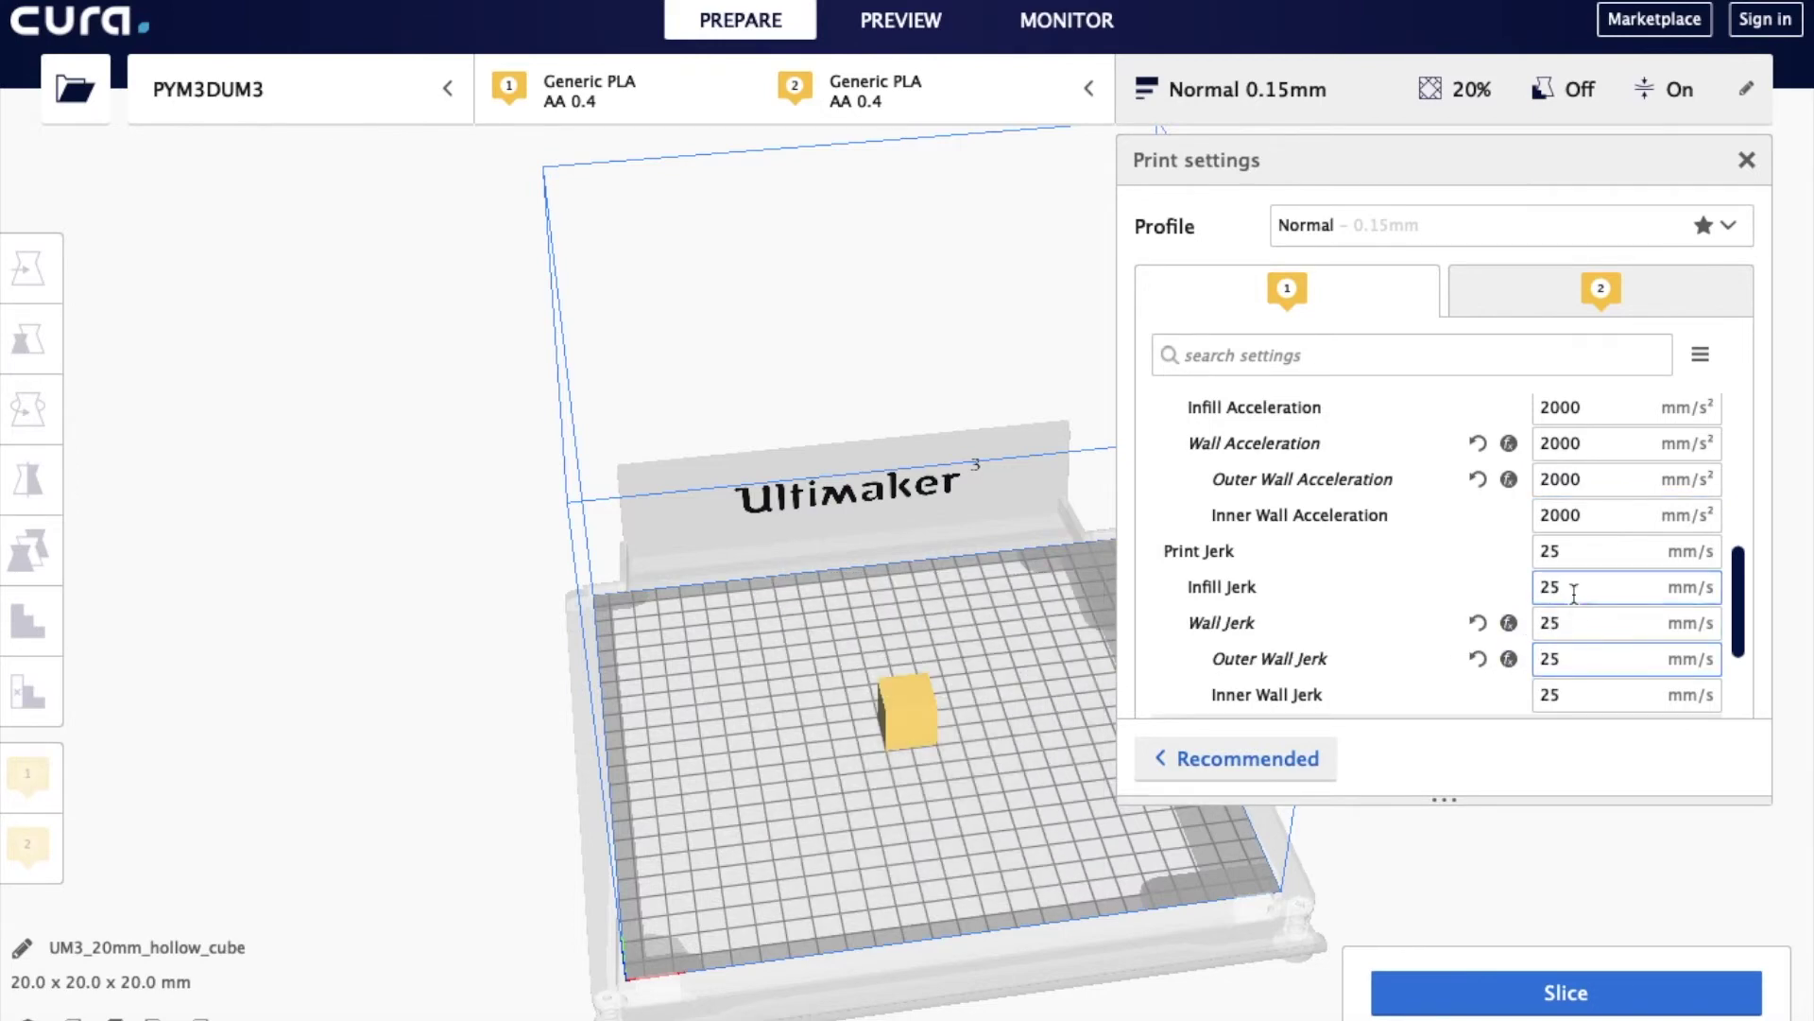
Step: Expand the Shell category and enable Outer Before Inner Walls
{"action": "scroll", "coordinate": [1560, 587], "scroll_direction": "down", "scroll_amount": 1}
{"action": "scroll", "coordinate": [1590, 539], "scroll_direction": "down", "scroll_amount": 3}
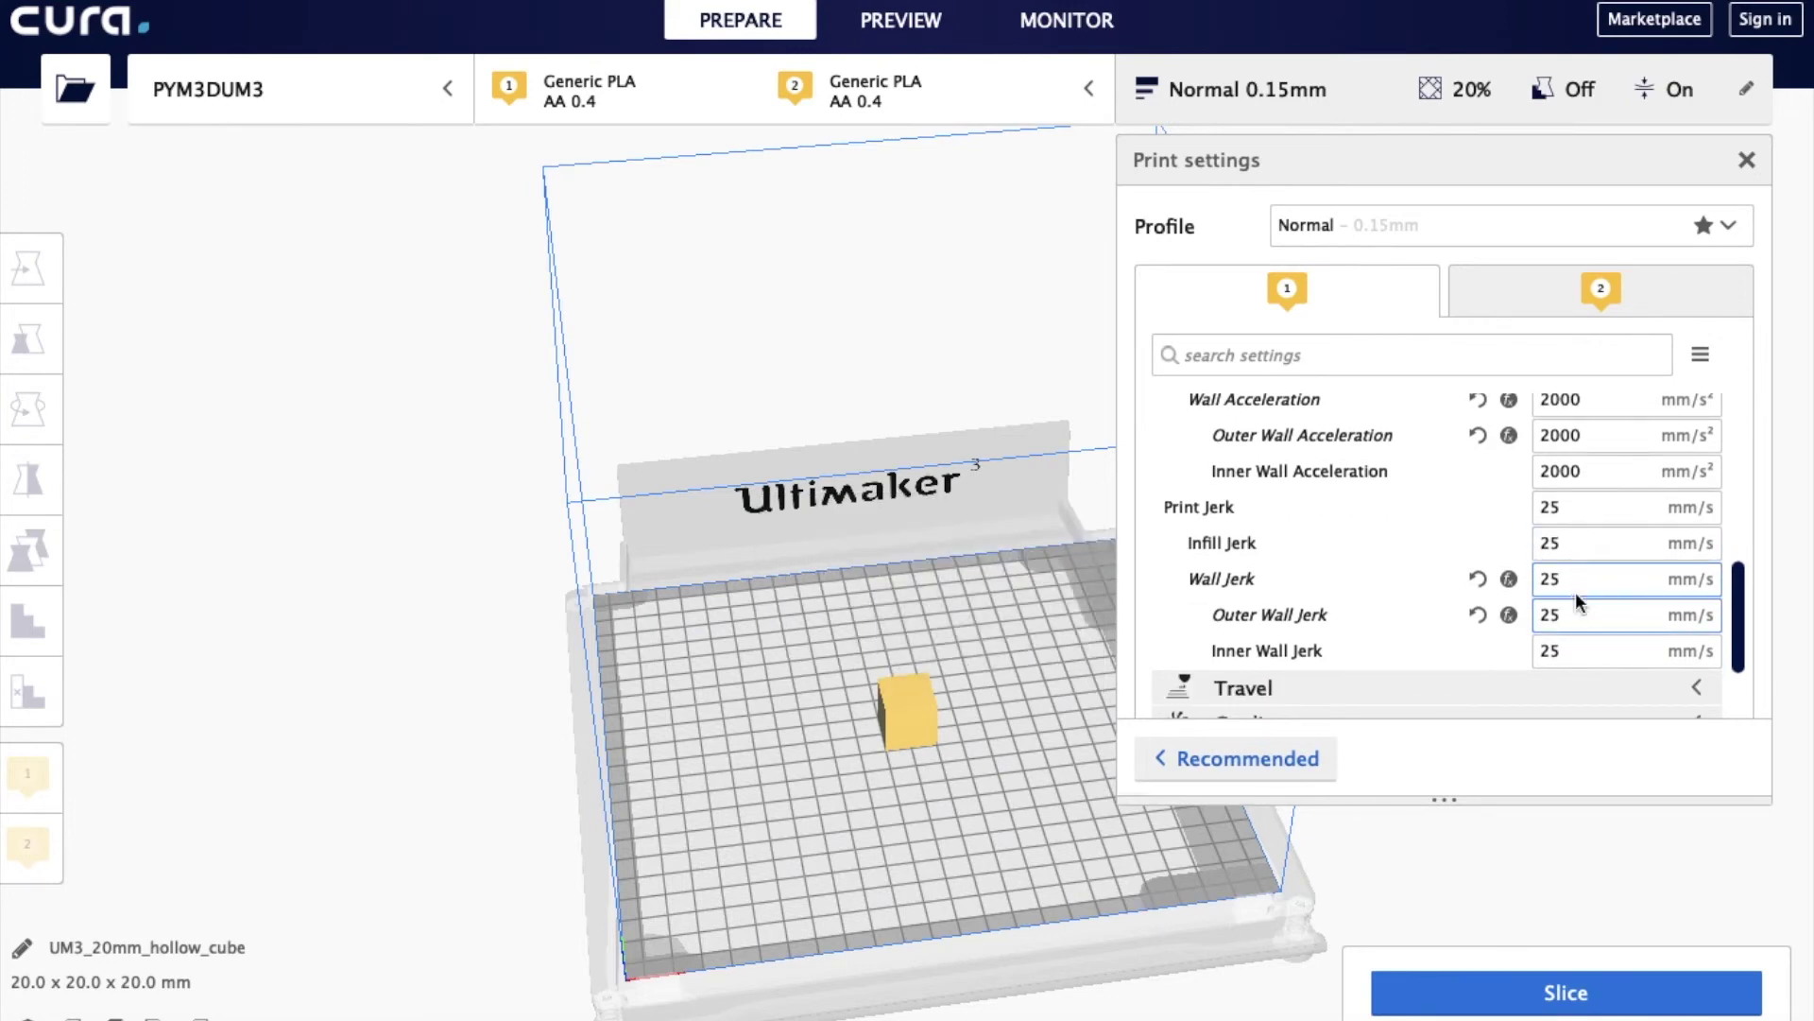
{"action": "scroll", "coordinate": [1580, 619], "scroll_direction": "up", "scroll_amount": 5}
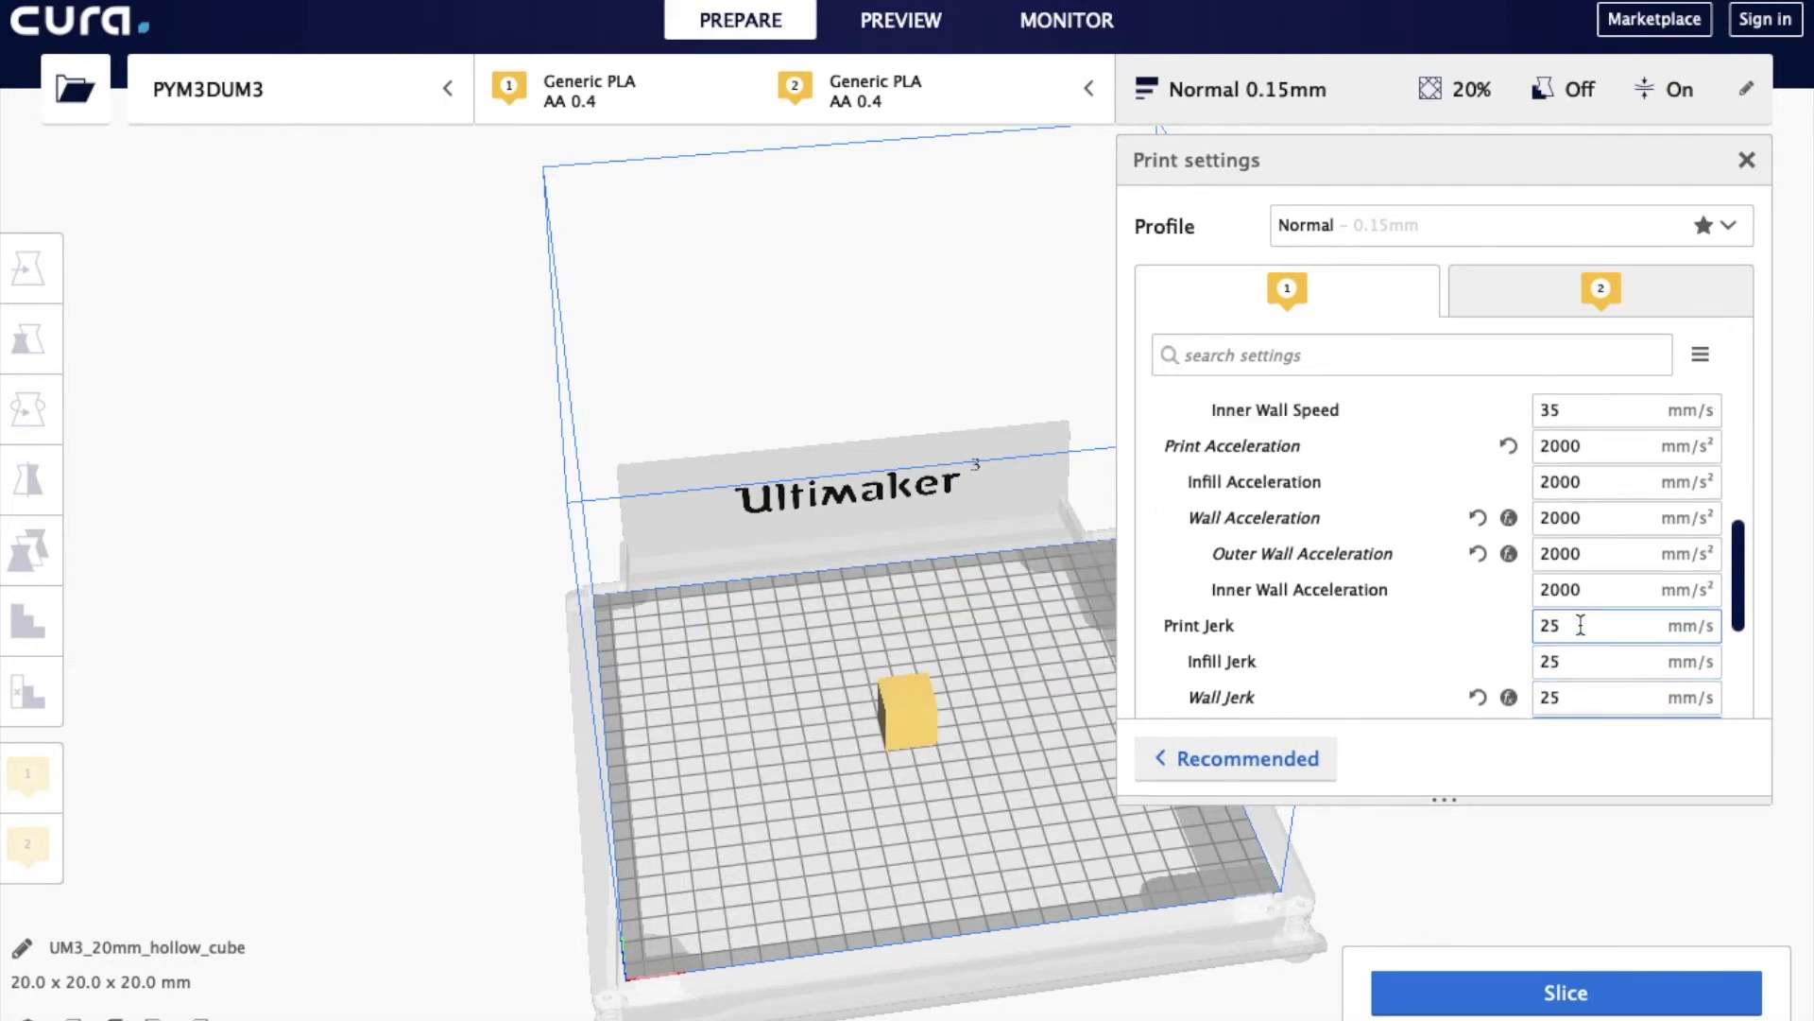
{"action": "scroll", "coordinate": [1580, 625], "scroll_direction": "up", "scroll_amount": 10}
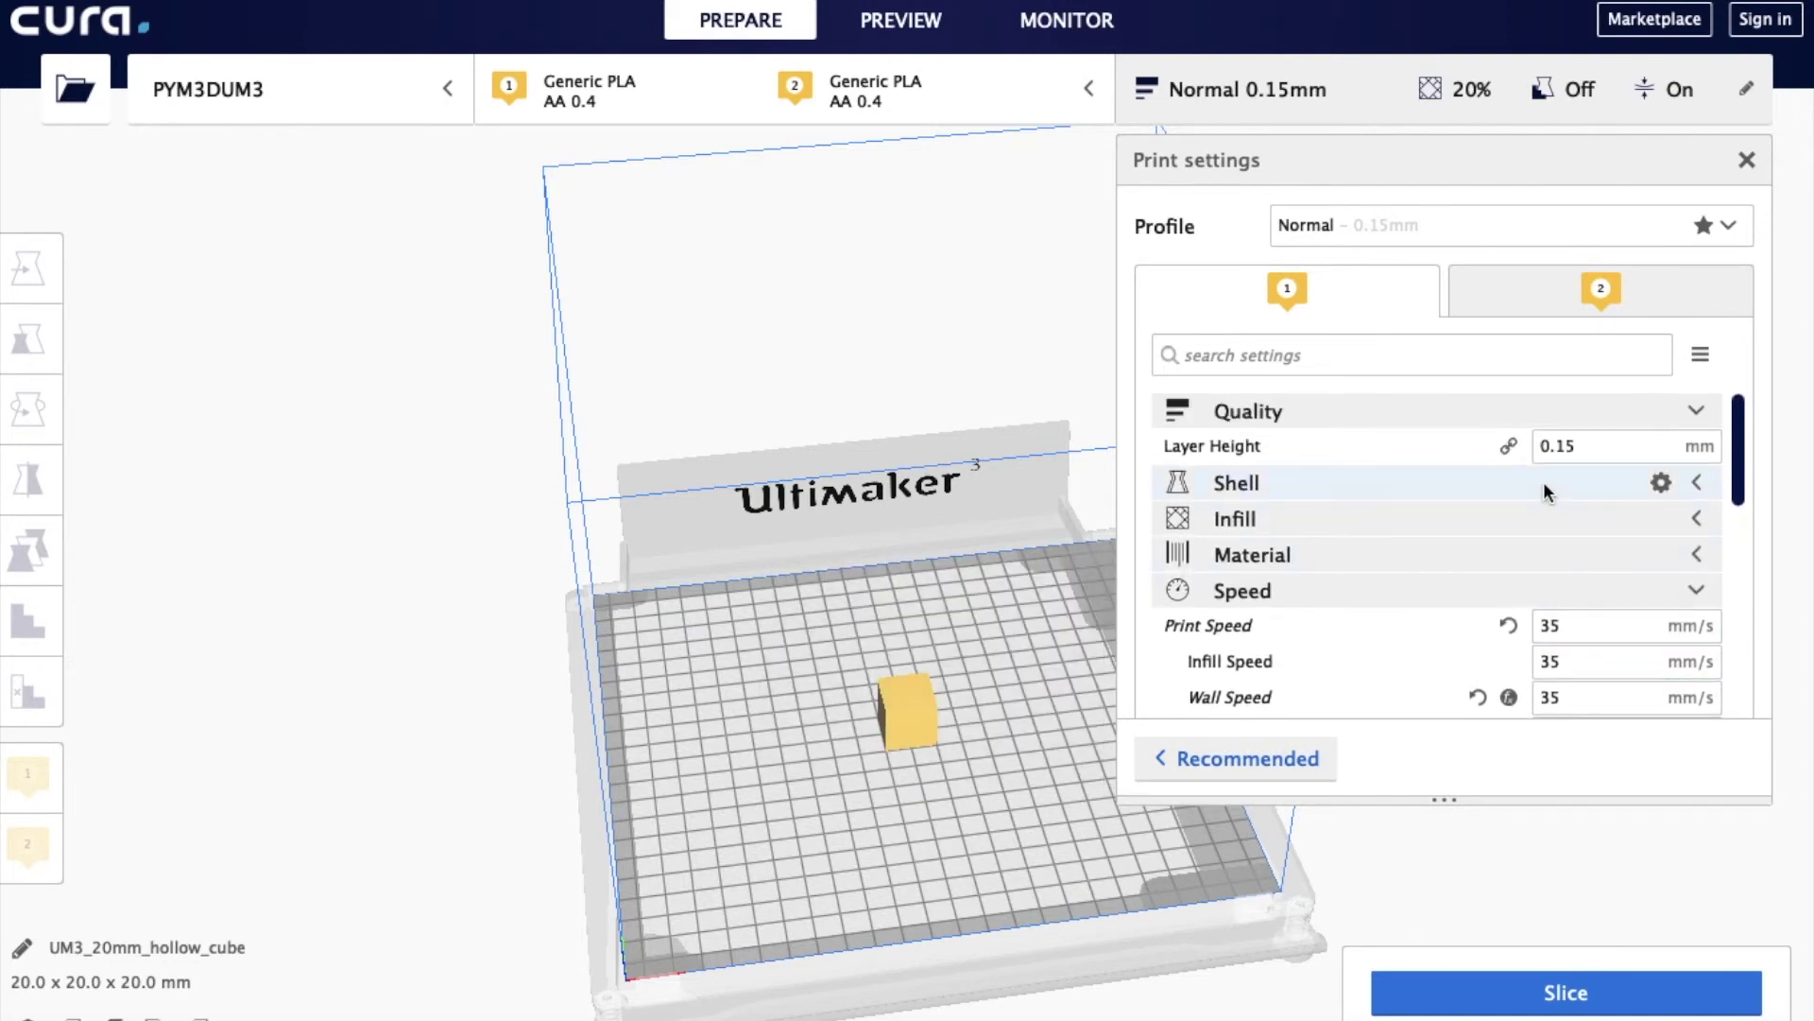
{"action": "left_click", "coordinate": [1544, 490]}
{"action": "scroll", "coordinate": [1544, 482], "scroll_direction": "down", "scroll_amount": 5}
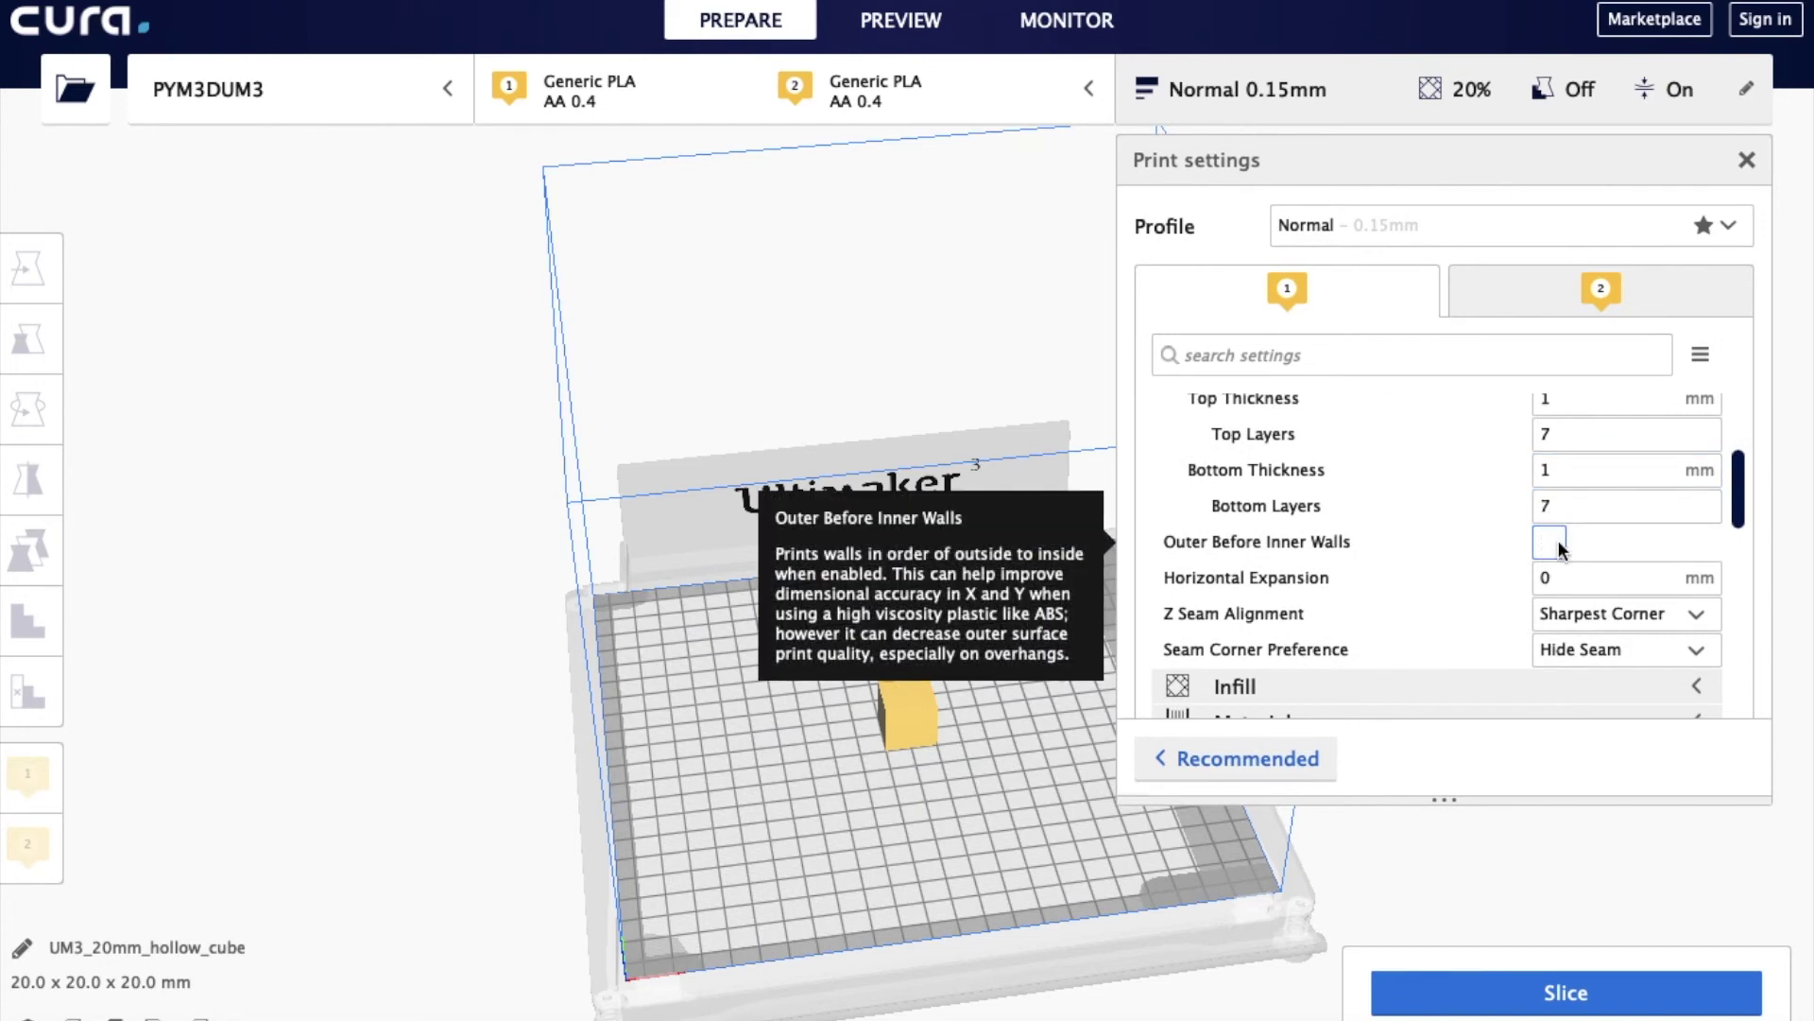
{"action": "left_click", "coordinate": [1558, 540]}
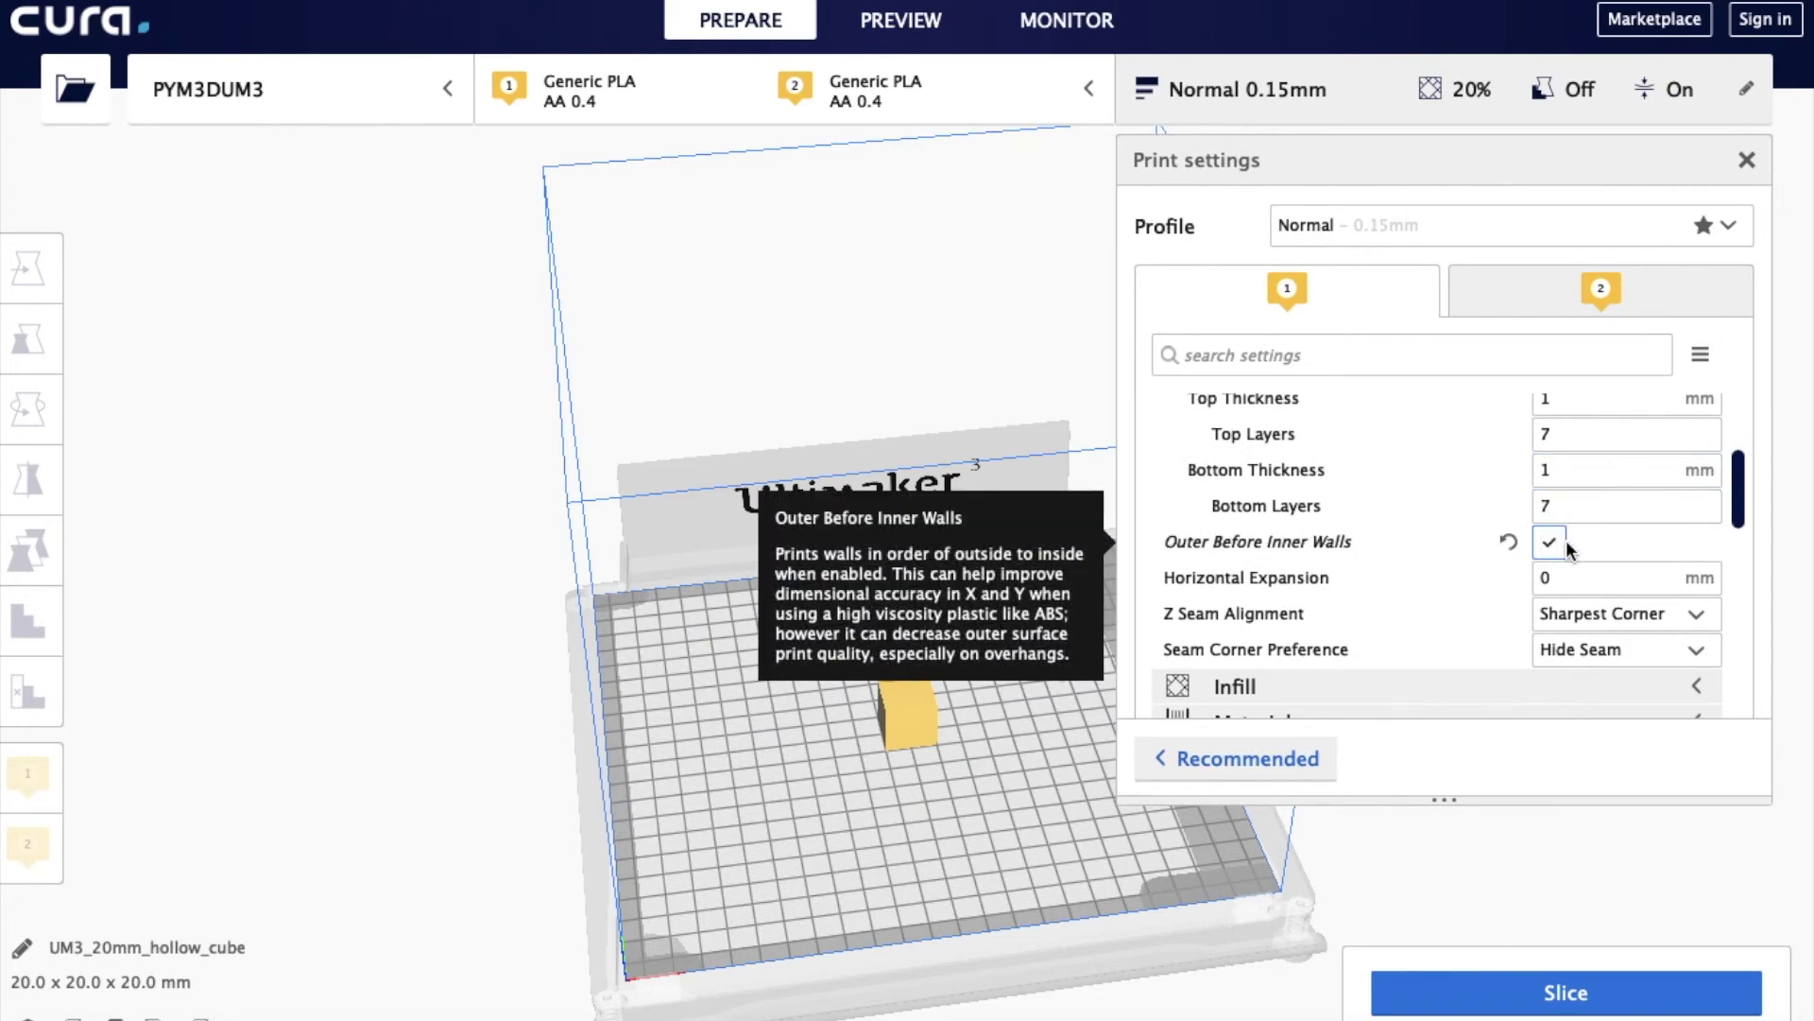